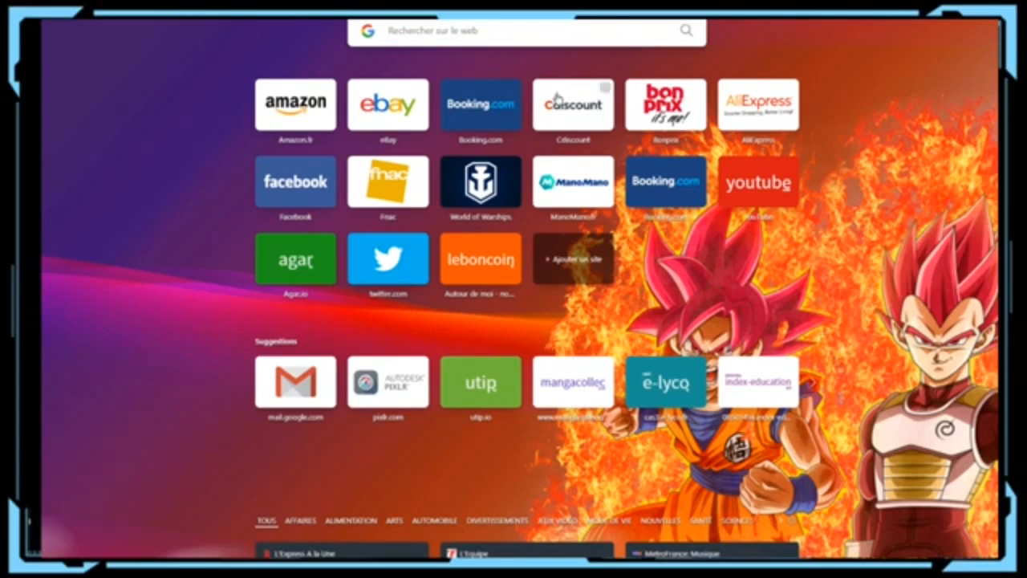
# Step: Search Google for 'pixlr express' and open the 'Online Photo Editor - Free - Pixlr Express' result
pyautogui.click(417, 31)
pyautogui.write('pi')
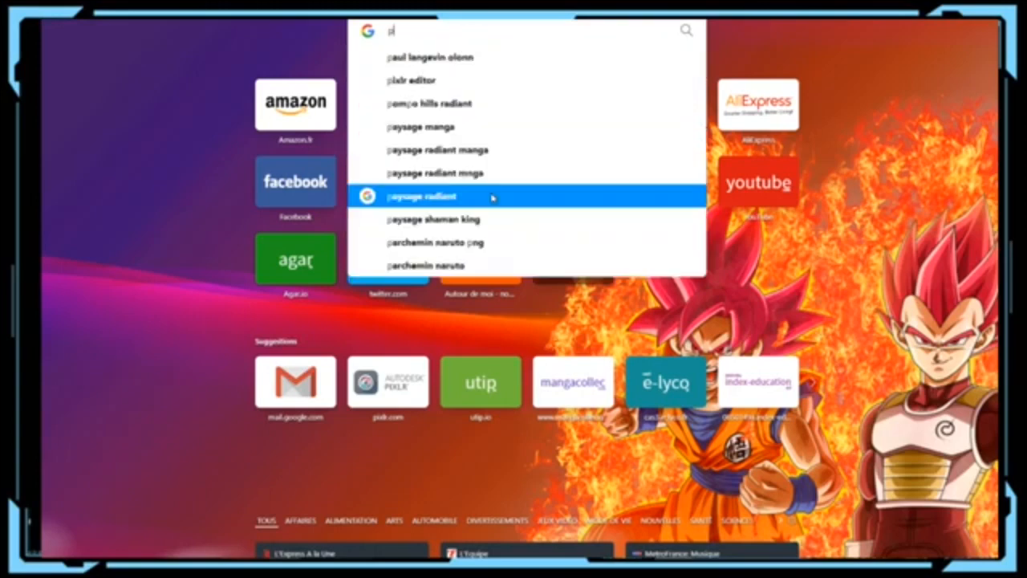
pyautogui.write('xlr')
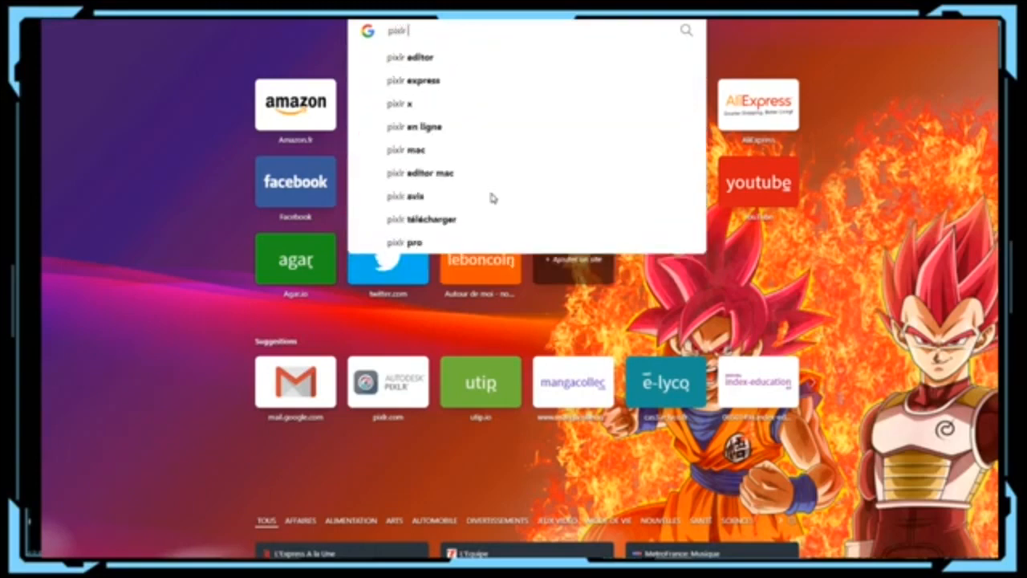
pyautogui.write(' express')
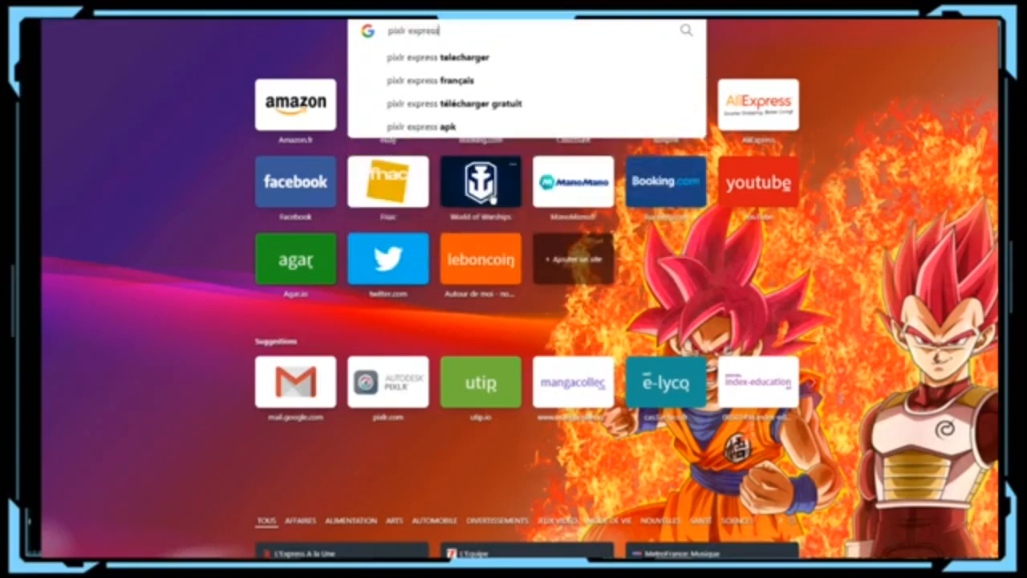
pyautogui.press('Return')
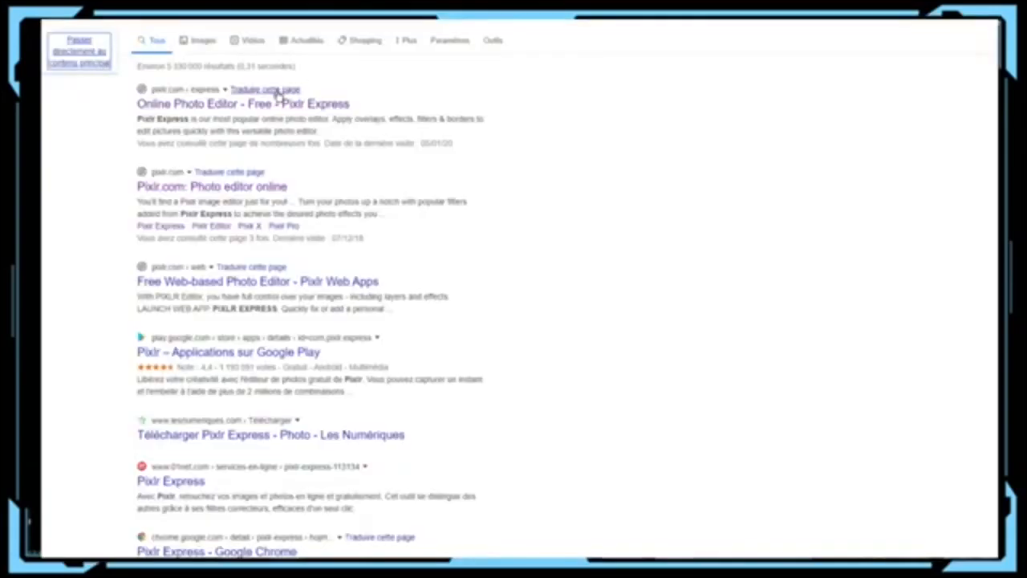
pyautogui.click(276, 104)
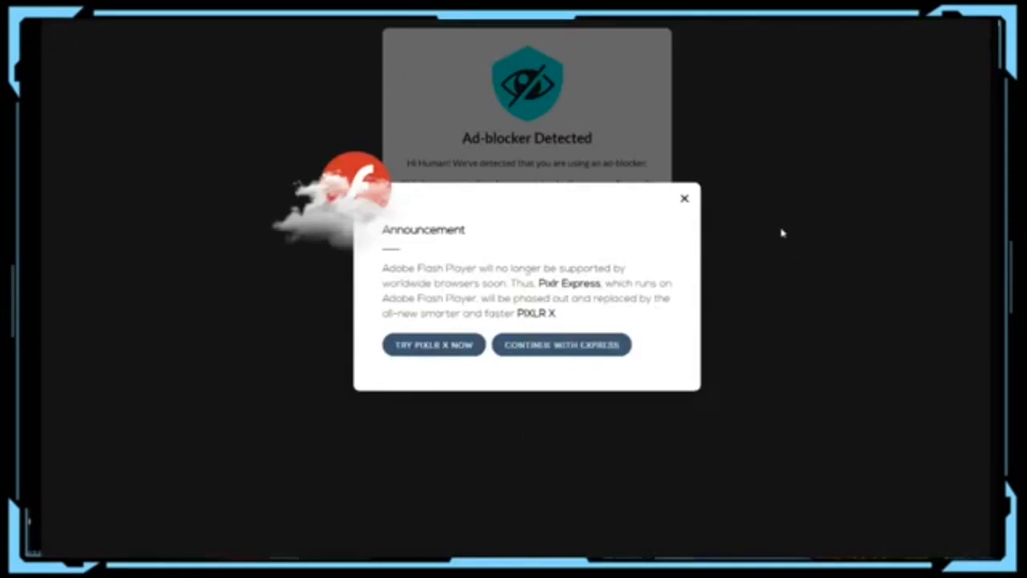
# Step: Switch from Pixlr Express to the newer Pixlr X editor
pyautogui.click(432, 354)
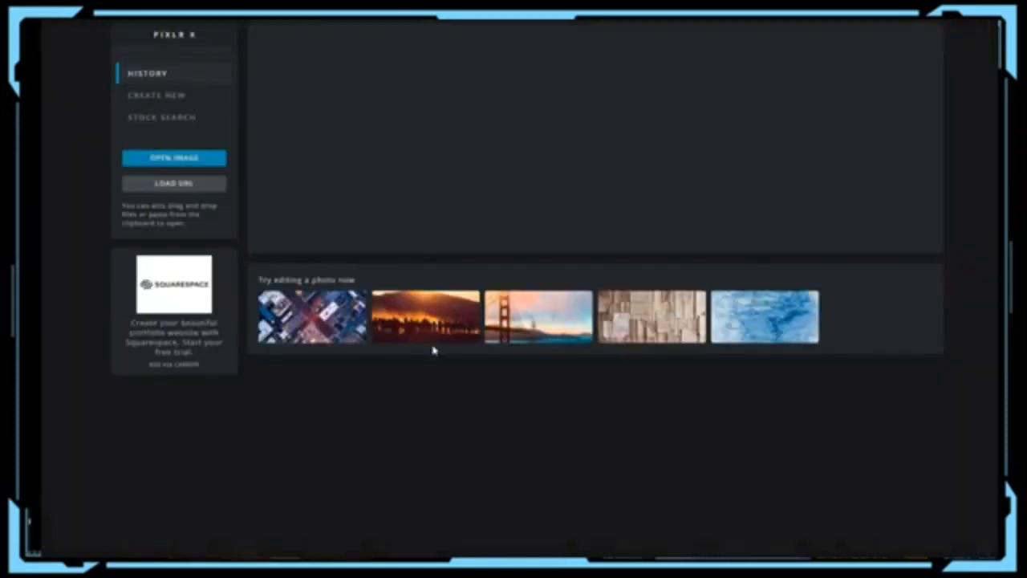
pyautogui.scroll(-5, 689, 136)
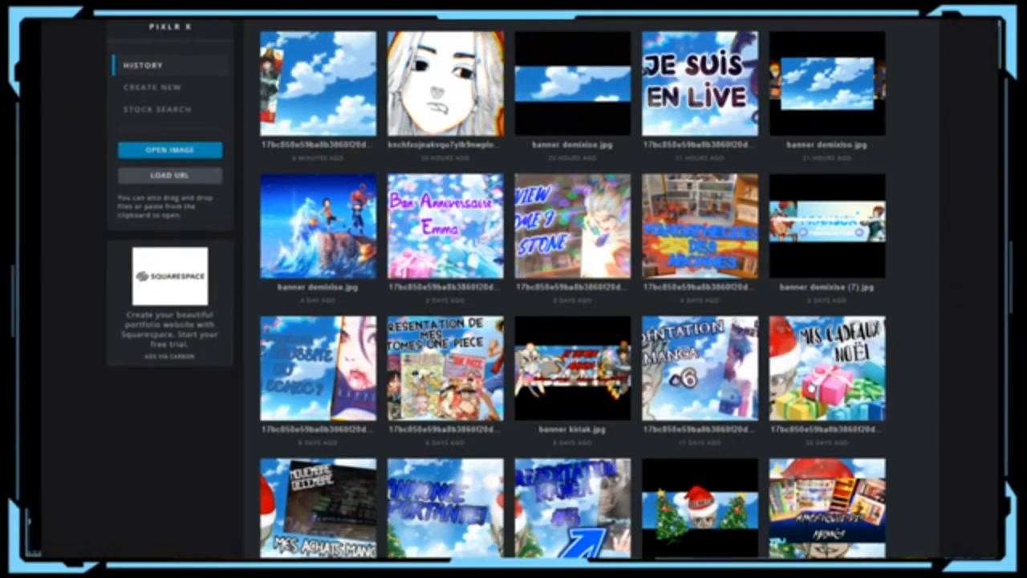
pyautogui.scroll(5, 690, 281)
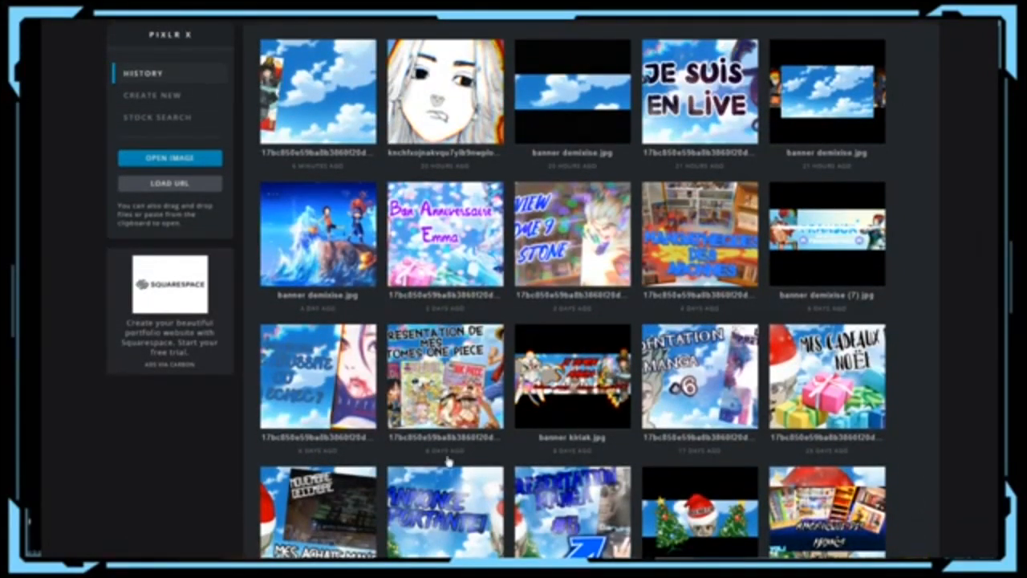
pyautogui.scroll(-5, 600, 481)
pyautogui.scroll(5, 593, 485)
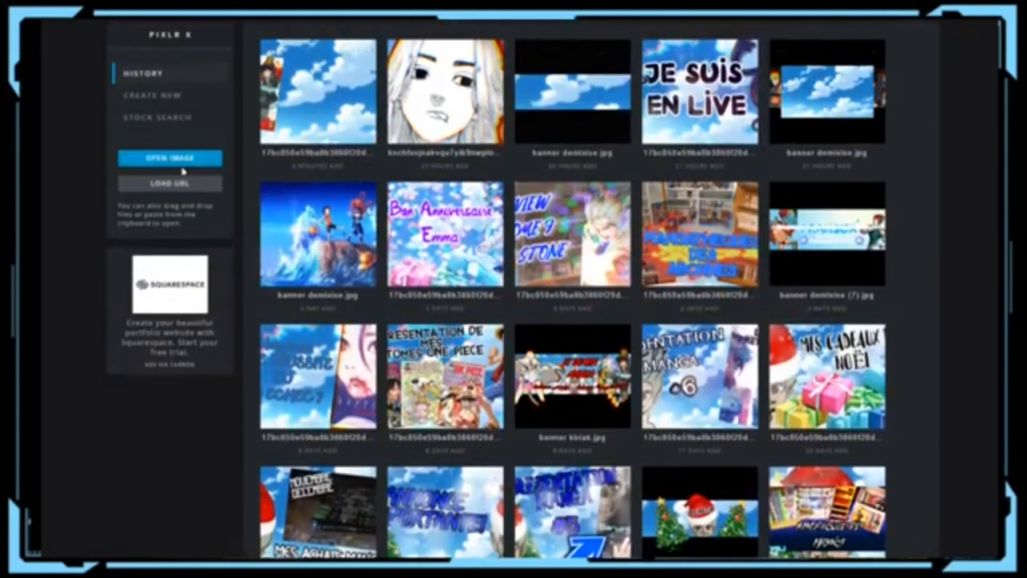
# Step: Open the cloudy sky image from the computer and view its JPG 1280×720 save settings
pyautogui.click(172, 159)
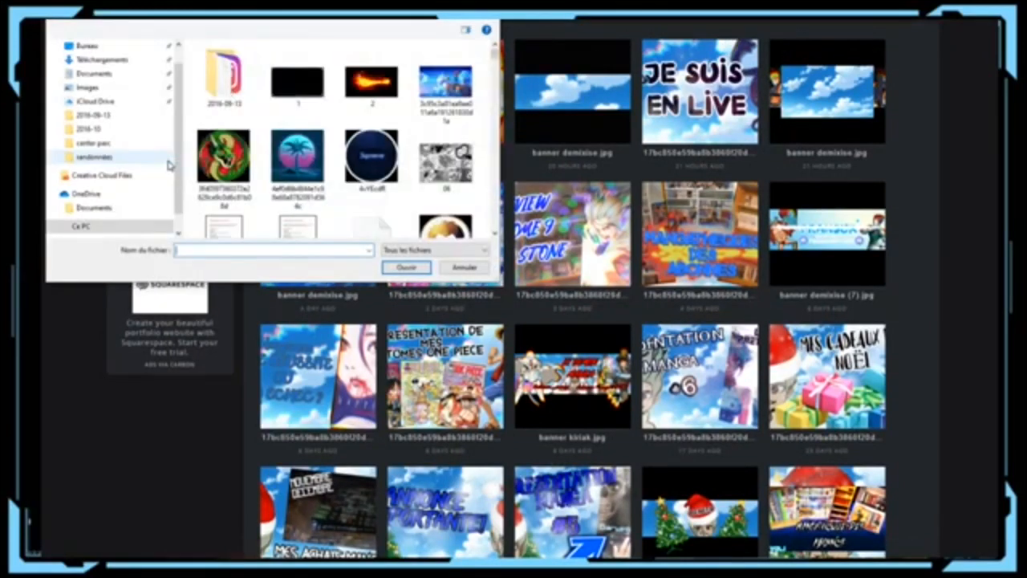
pyautogui.scroll(-6, 329, 128)
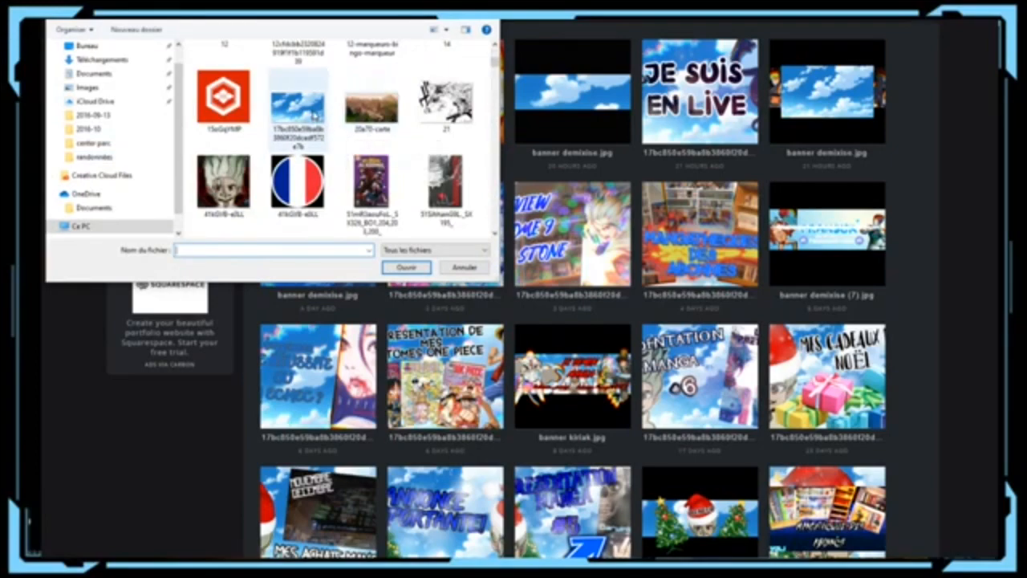
pyautogui.click(321, 132)
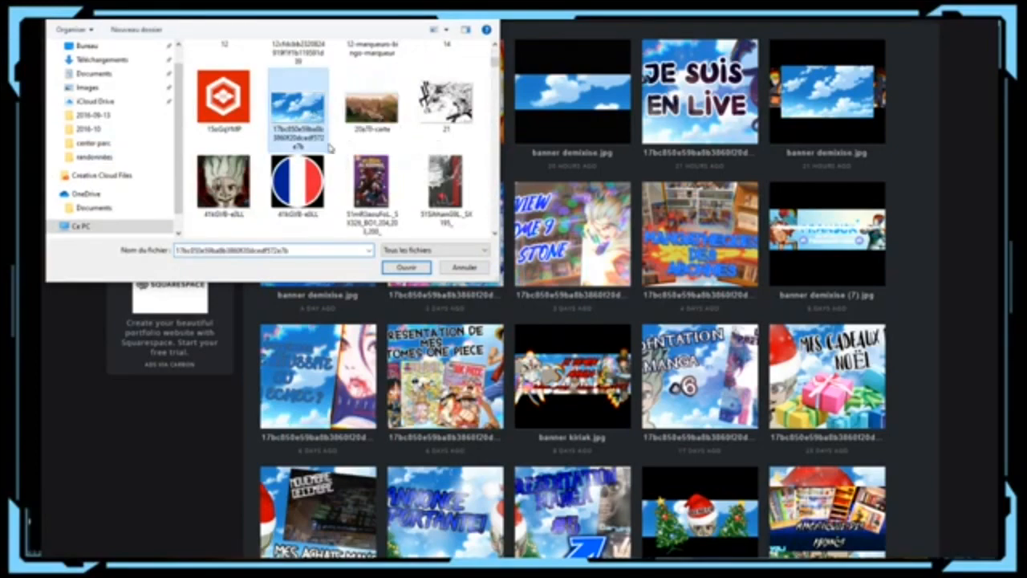
pyautogui.click(407, 268)
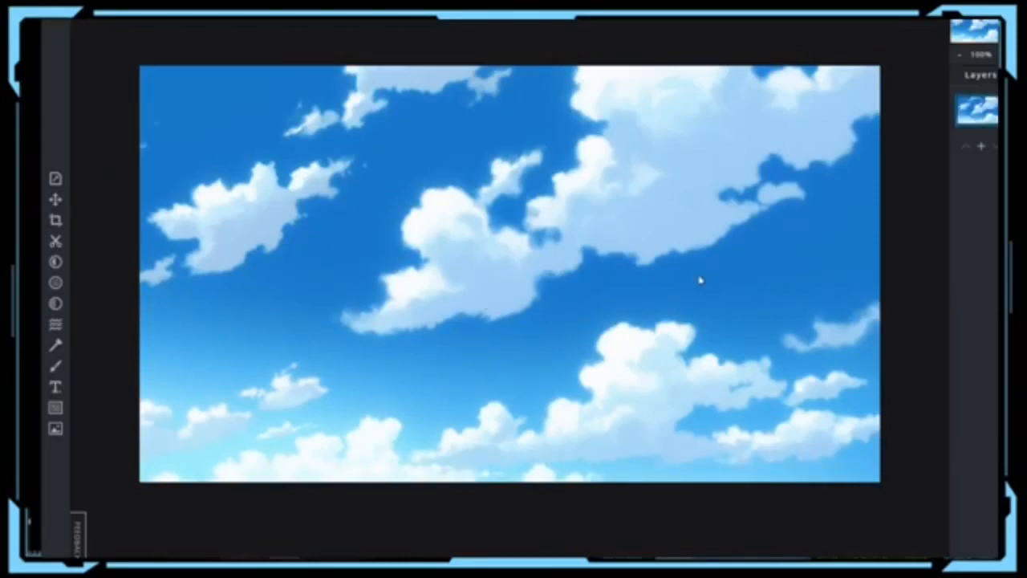
pyautogui.hotkey('ctrl', 's')
pyautogui.click(720, 353)
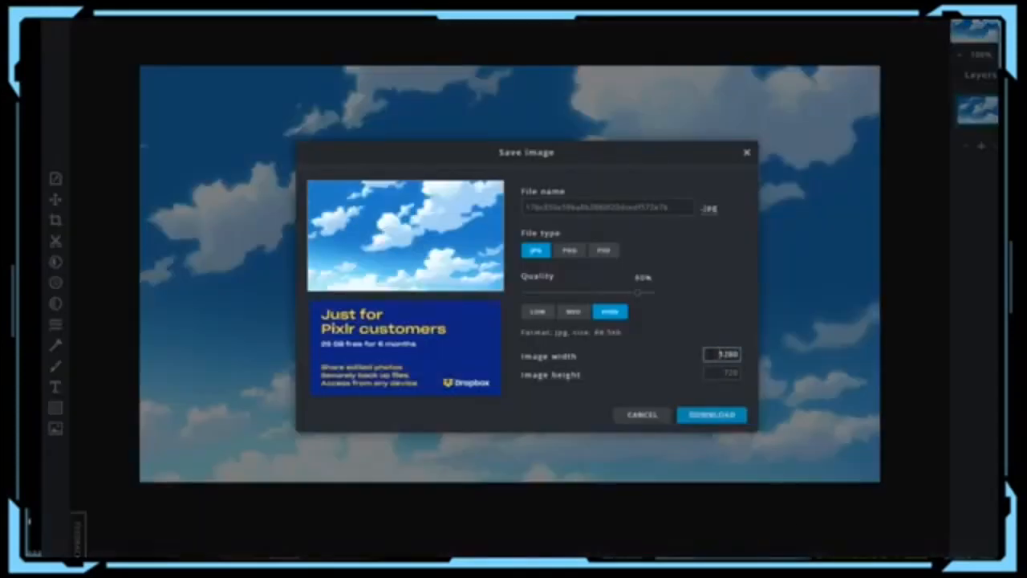
pyautogui.press('Tab')
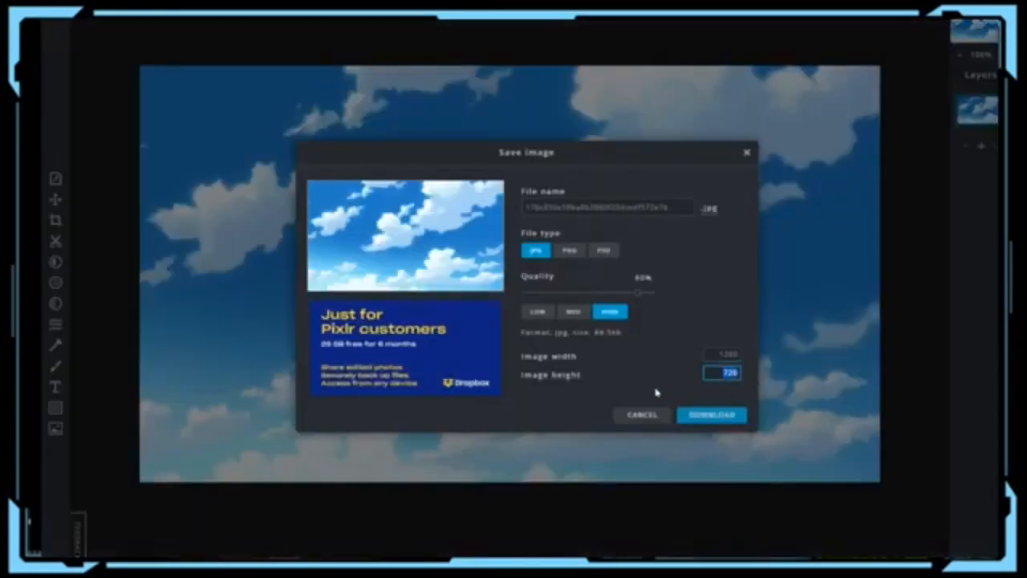
pyautogui.click(709, 356)
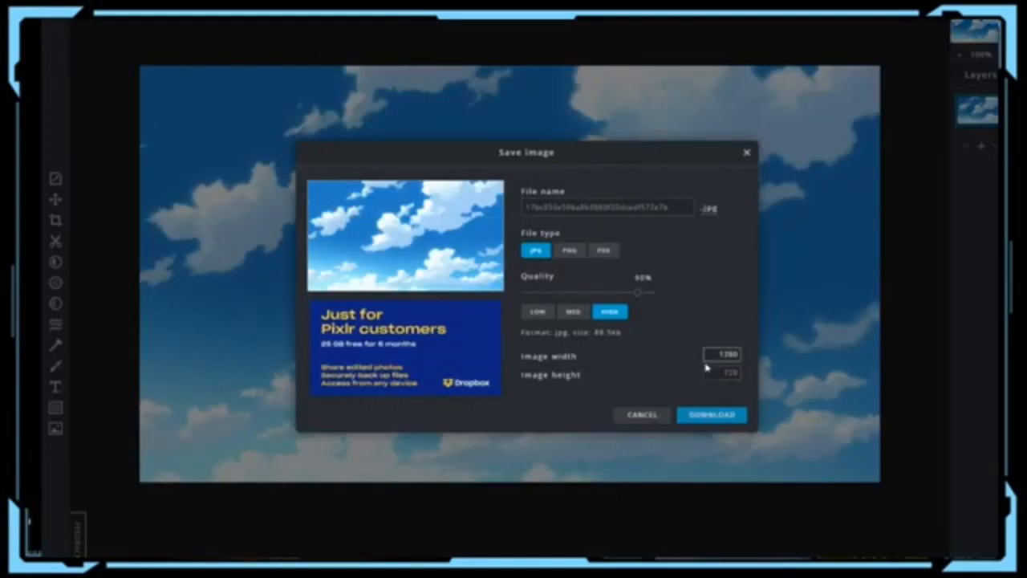
pyautogui.click(681, 340)
pyautogui.click(727, 353)
pyautogui.click(744, 154)
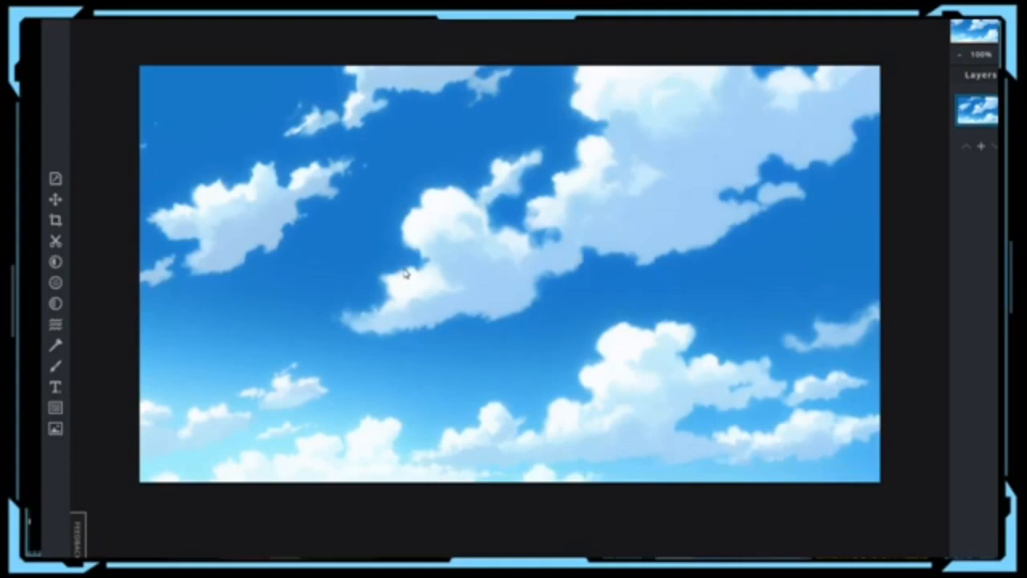
# Step: Add the 'achat manga' book-stack photo from the computer as a new layer over the sky
pyautogui.click(55, 430)
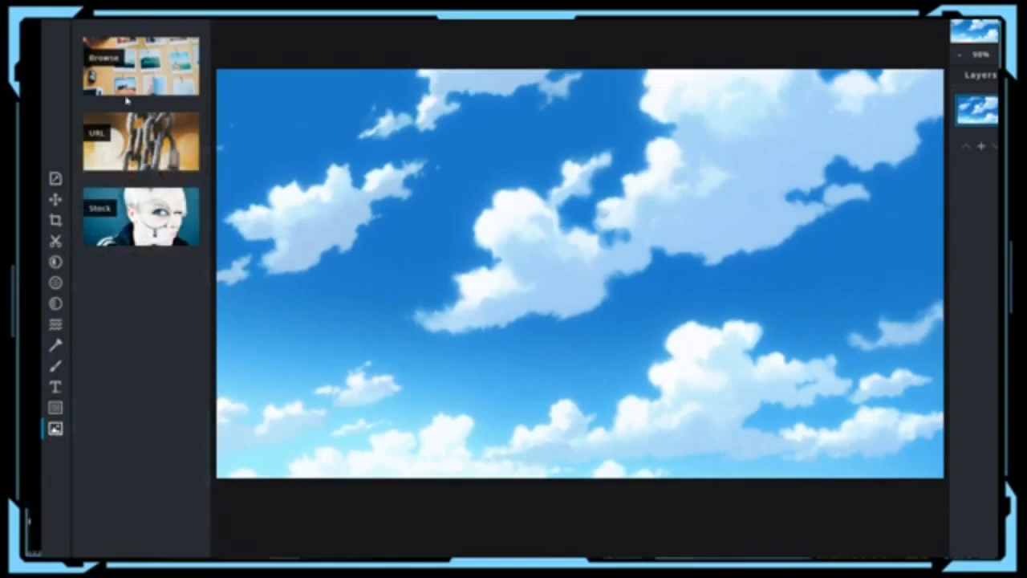
pyautogui.click(144, 76)
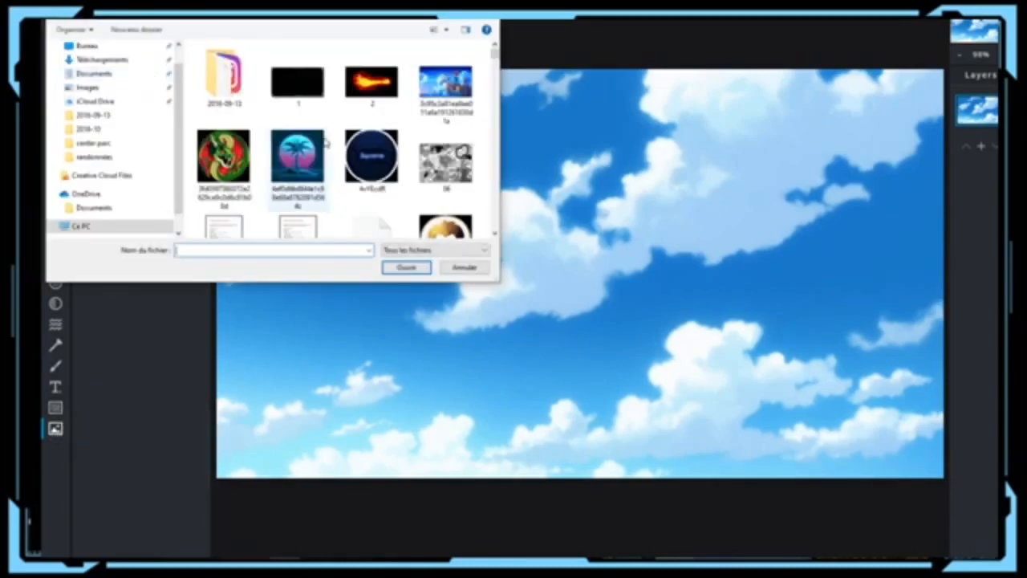
pyautogui.scroll(-3, 325, 142)
pyautogui.scroll(-3, 325, 142)
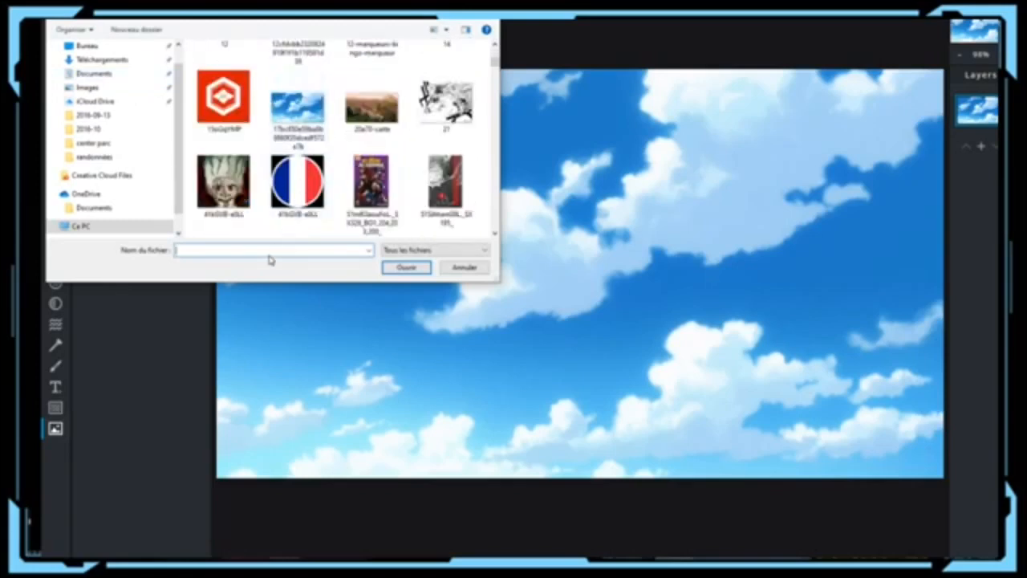
pyautogui.write('achat')
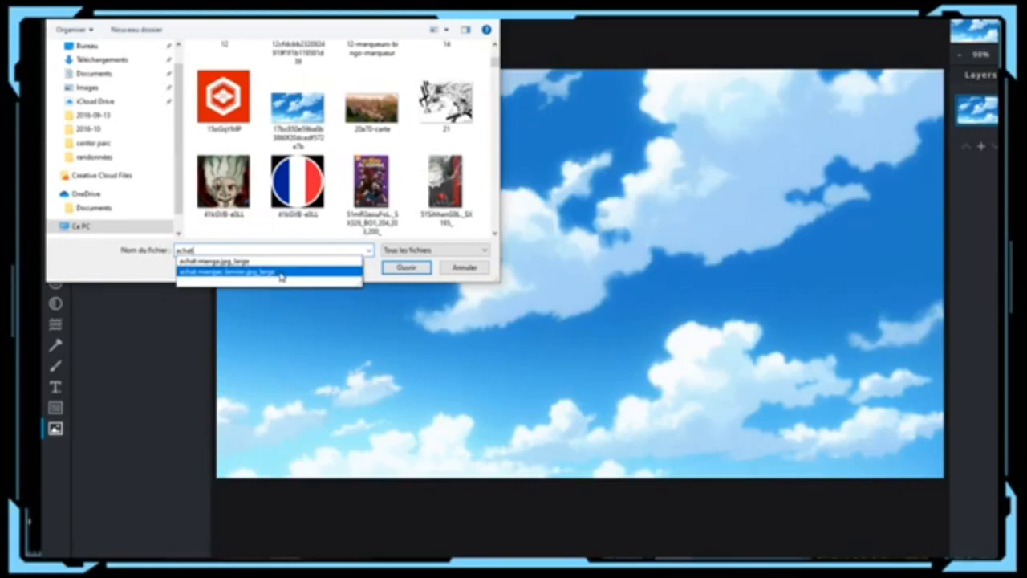
pyautogui.click(320, 277)
pyautogui.click(405, 267)
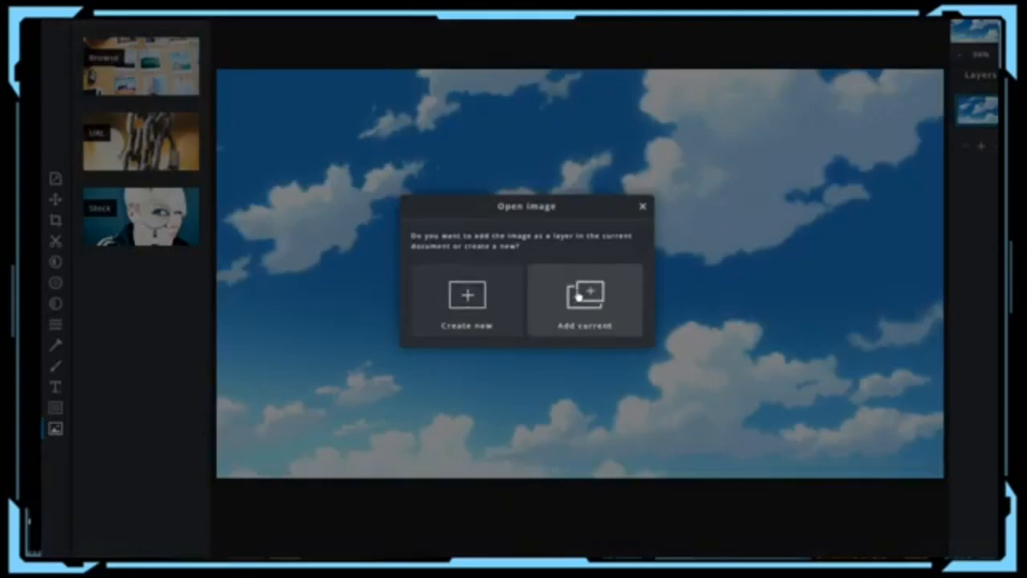
pyautogui.click(620, 318)
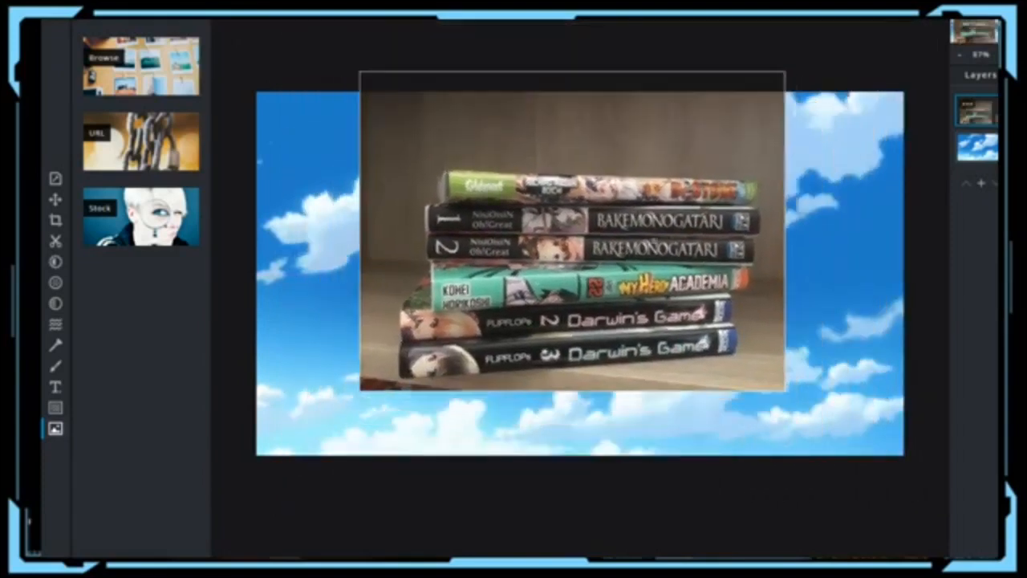
# Step: Position the books photo over the sky and try a freehand line cutout on it
pyautogui.moveTo(653, 242); pyautogui.dragTo(641, 277)
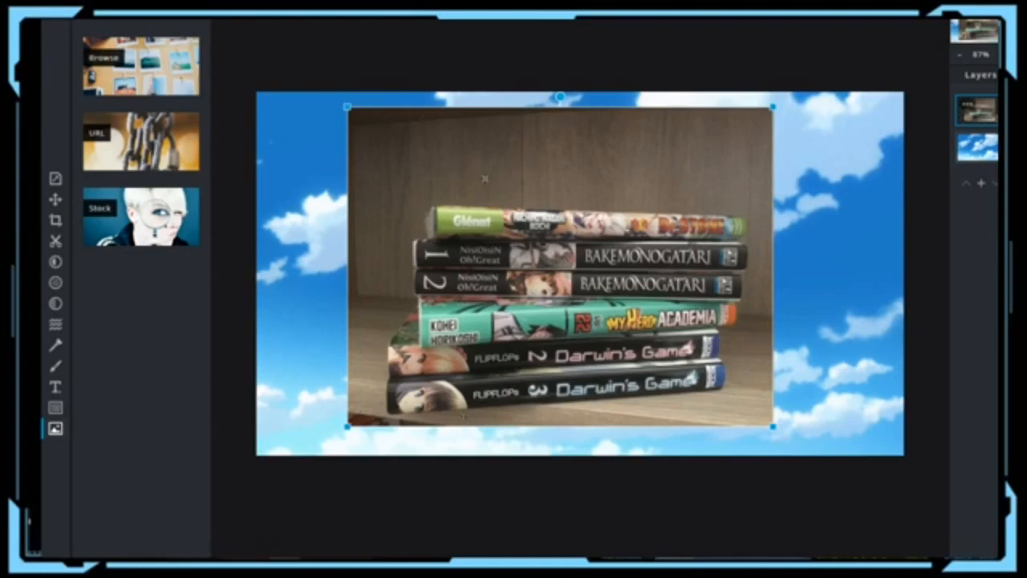
pyautogui.moveTo(484, 177); pyautogui.dragTo(497, 176)
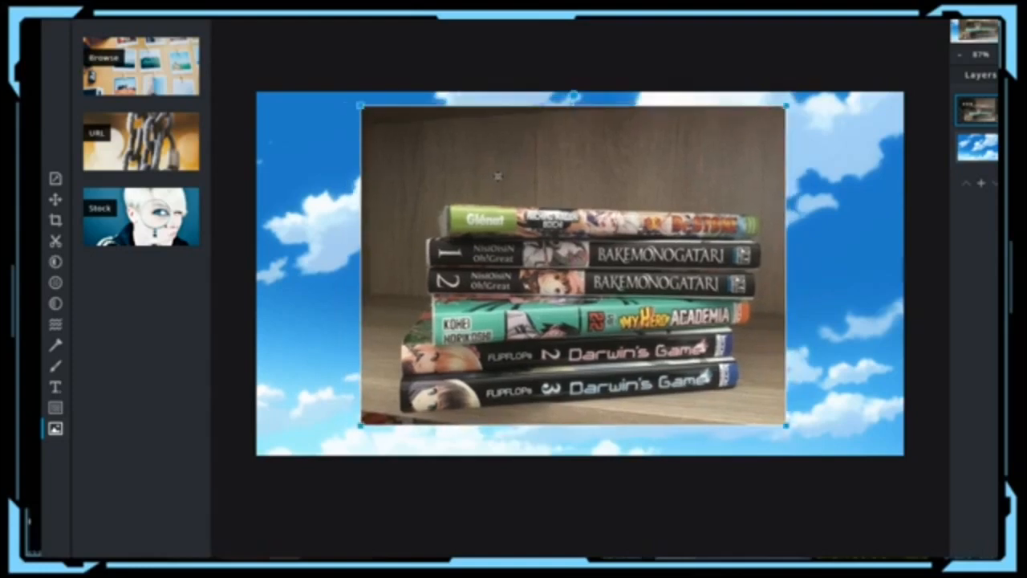
pyautogui.click(55, 243)
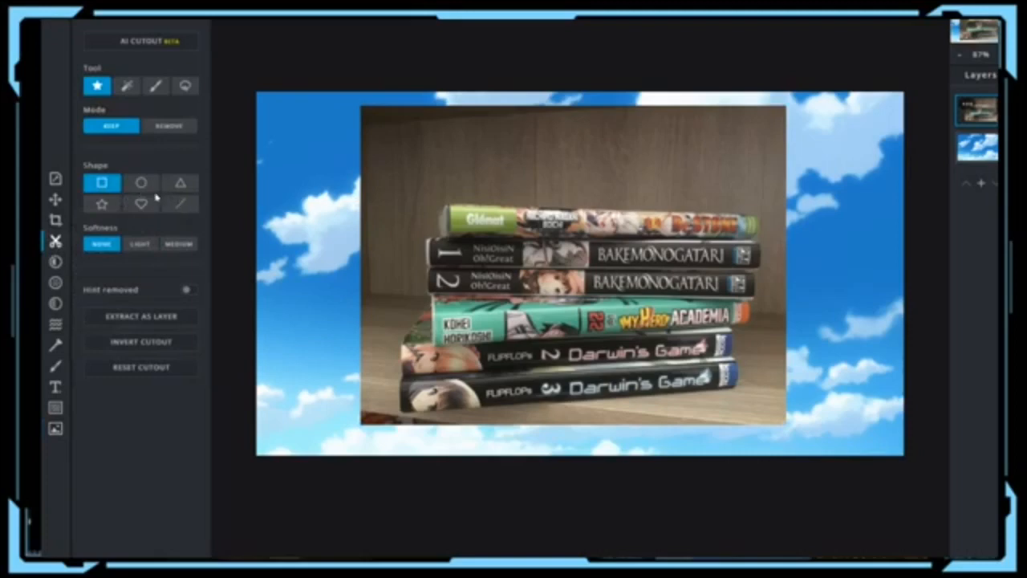
pyautogui.click(181, 203)
pyautogui.moveTo(417, 110); pyautogui.dragTo(381, 426)
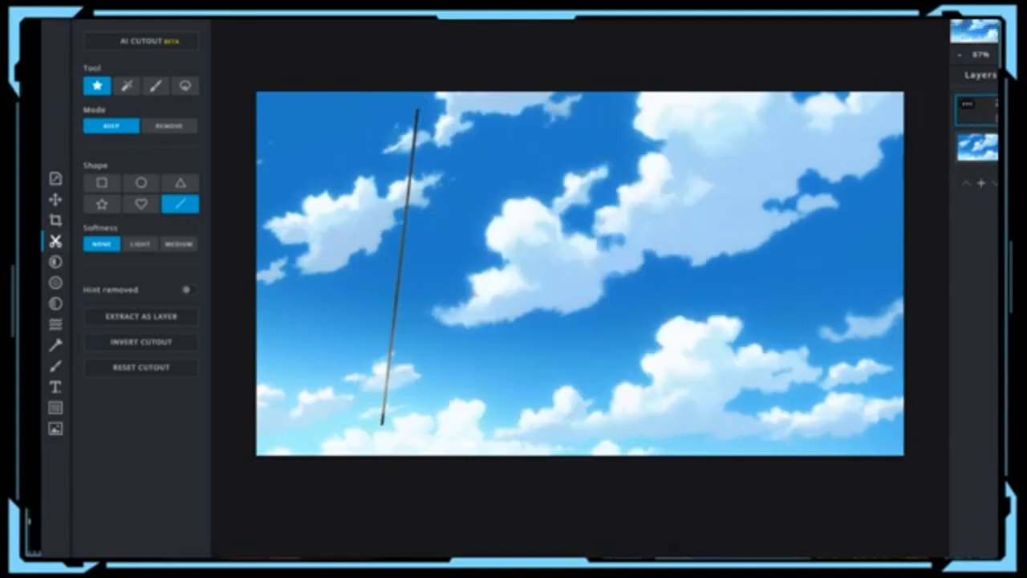
# Step: Trim the books photo with a rectangular cutout to keep only the book stack
pyautogui.click(102, 184)
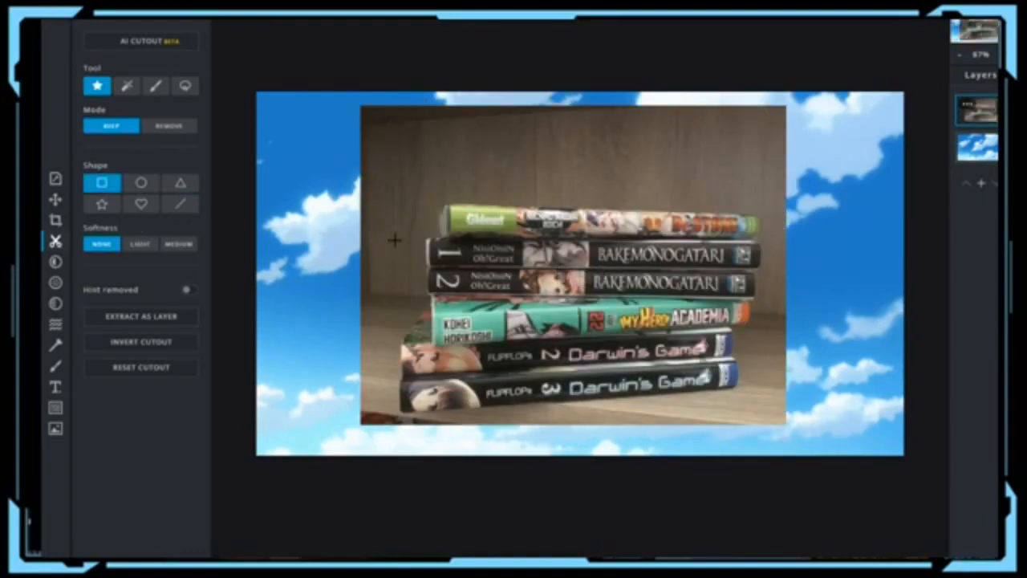
pyautogui.moveTo(433, 198); pyautogui.dragTo(431, 423)
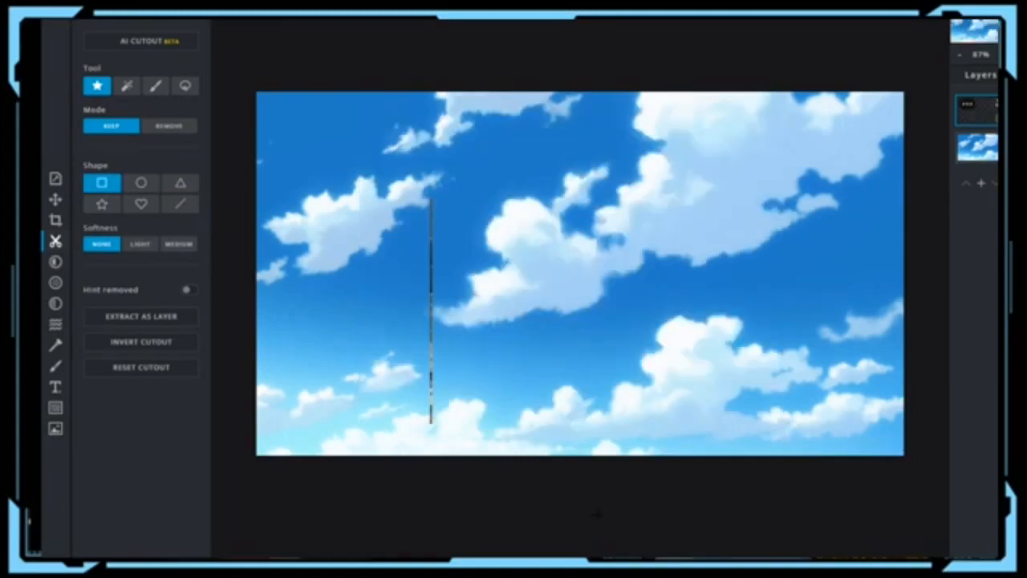
pyautogui.hotkey('ctrl', 'z')
pyautogui.moveTo(384, 190); pyautogui.dragTo(768, 413)
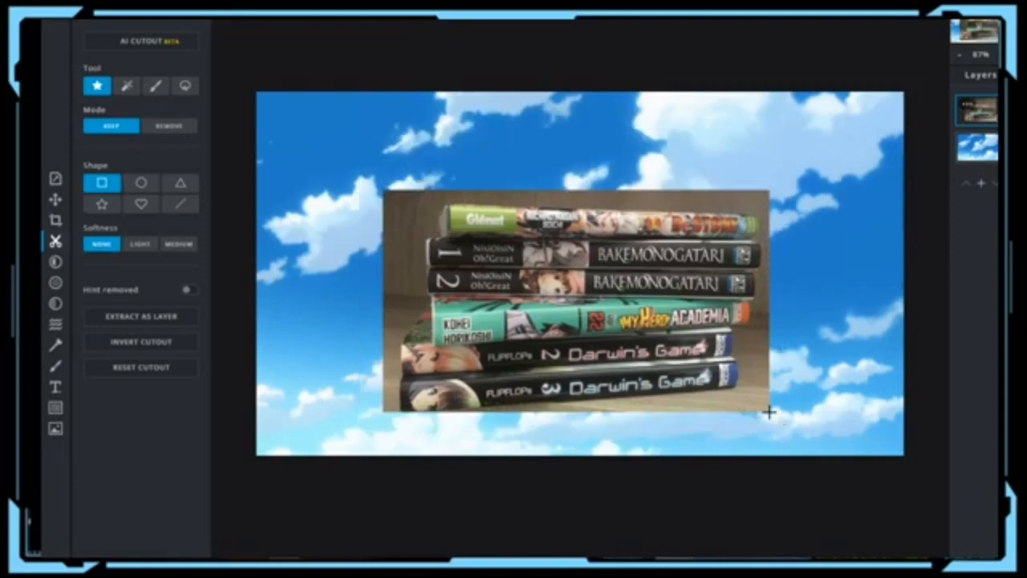
# Step: Tilt the manga books photo slightly and move it to the banner's lower-left edge
pyautogui.click(56, 199)
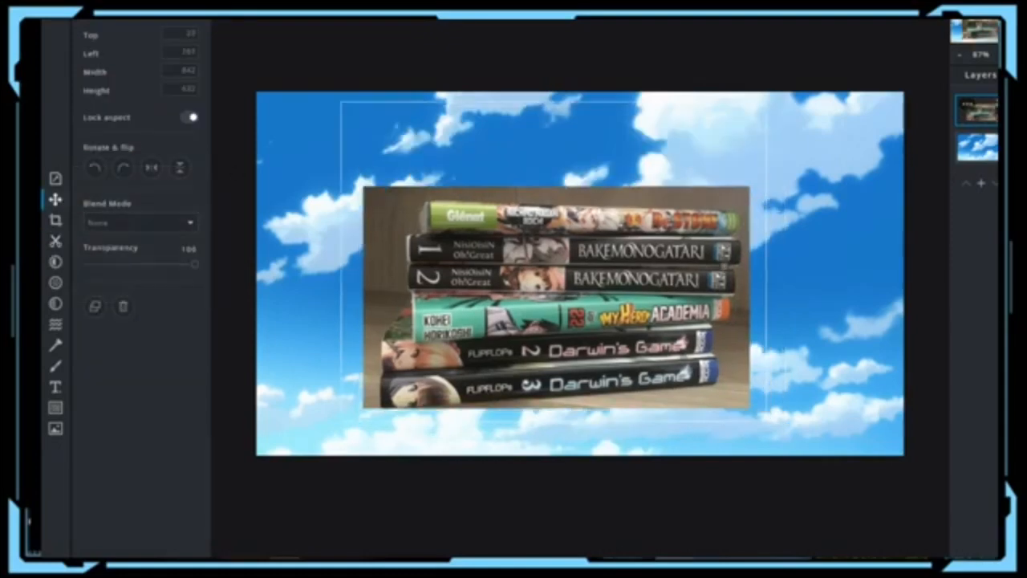
pyautogui.moveTo(561, 305); pyautogui.dragTo(561, 279)
pyautogui.moveTo(697, 233); pyautogui.dragTo(703, 235)
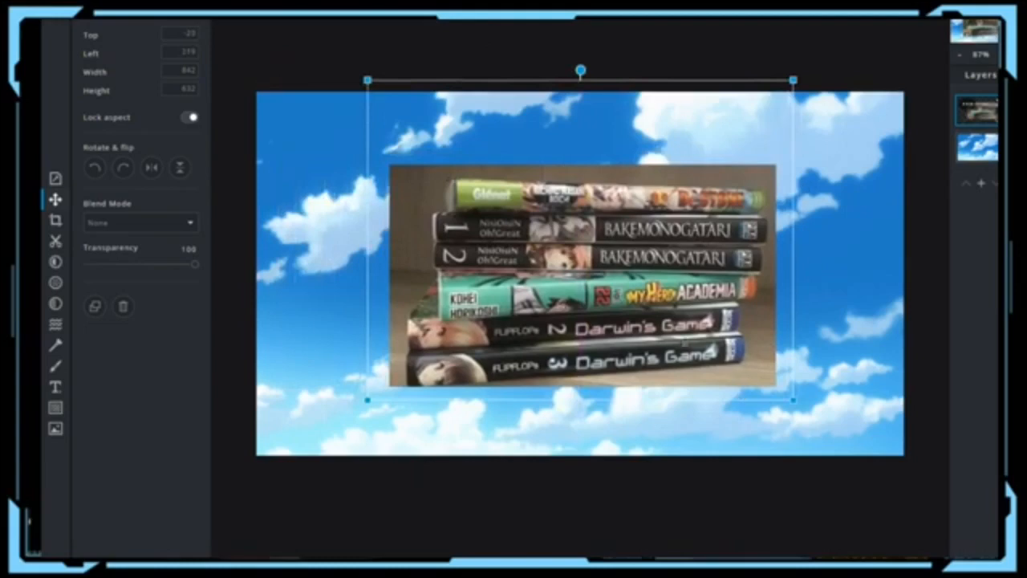
pyautogui.moveTo(578, 83); pyautogui.dragTo(608, 128)
pyautogui.moveTo(650, 300); pyautogui.dragTo(548, 301)
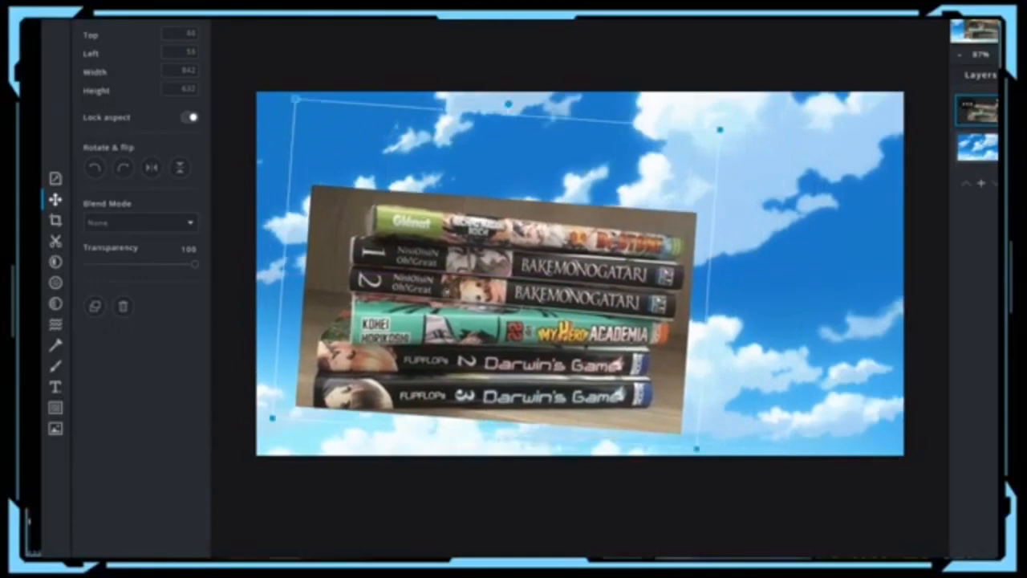
pyautogui.moveTo(409, 290); pyautogui.dragTo(368, 321)
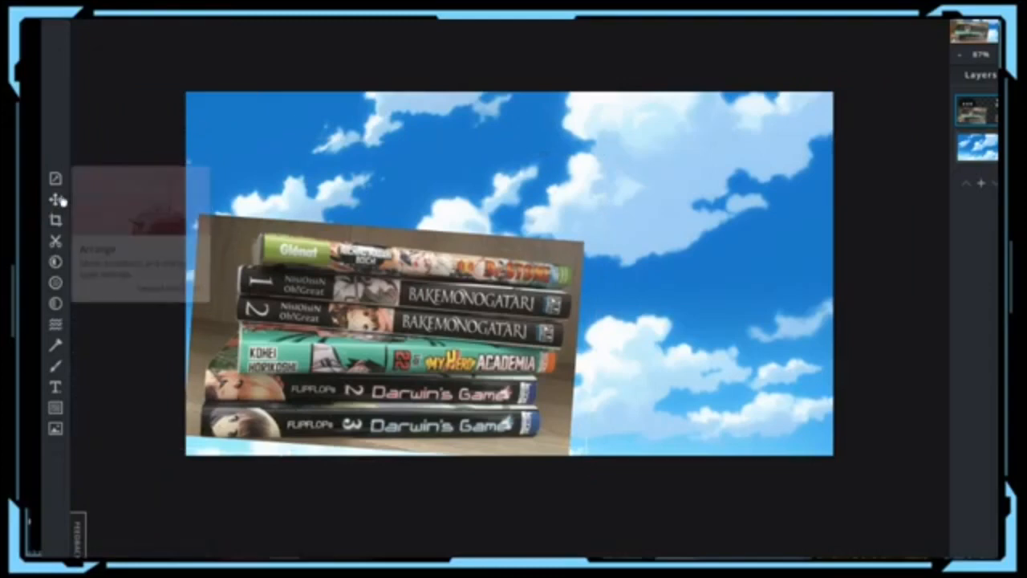
# Step: Select the cloudy sky background layer
pyautogui.click(55, 199)
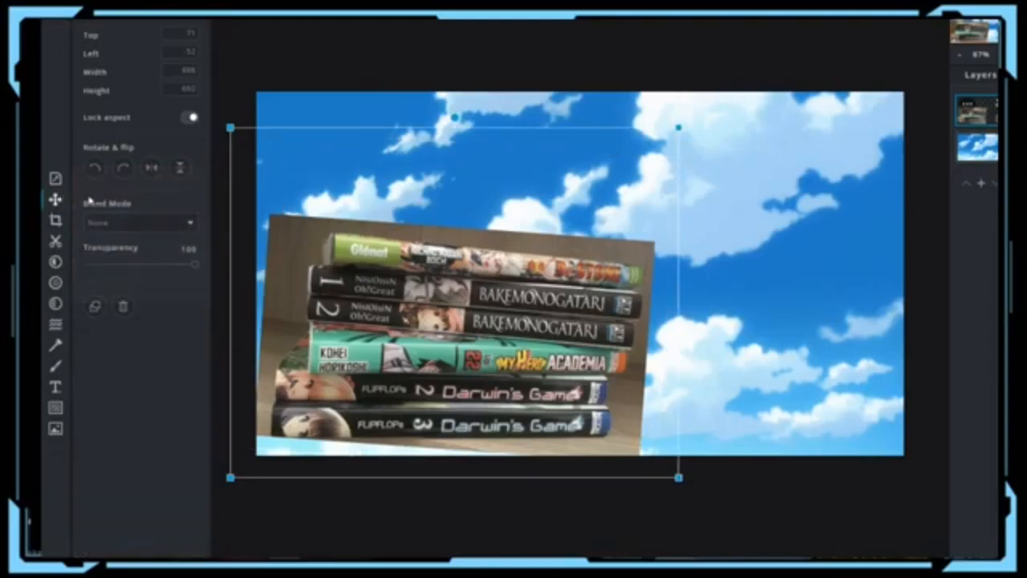
pyautogui.click(387, 110)
pyautogui.click(133, 81)
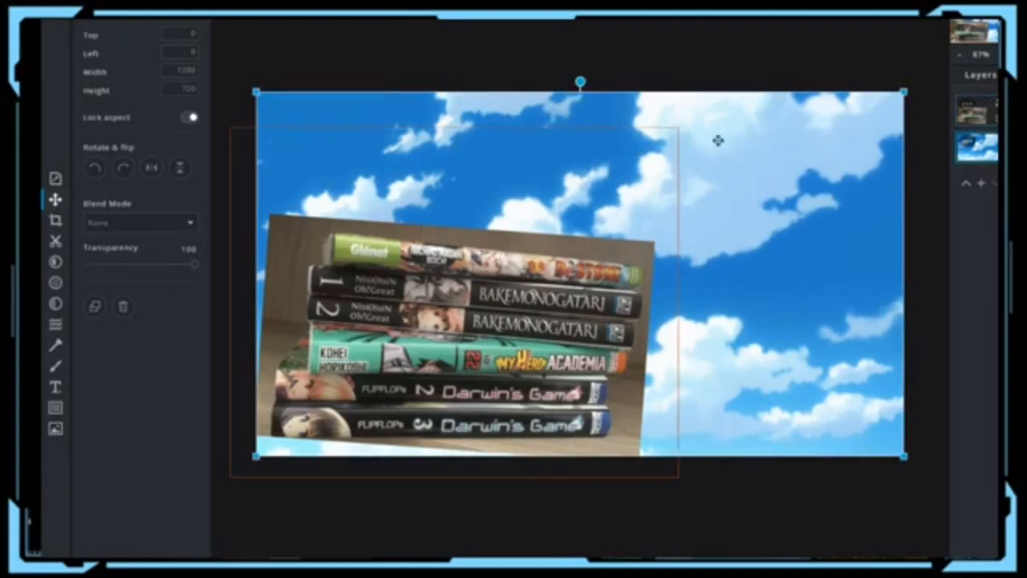
# Step: Apply a slight Fringe filter to the cloudy sky layer
pyautogui.click(56, 283)
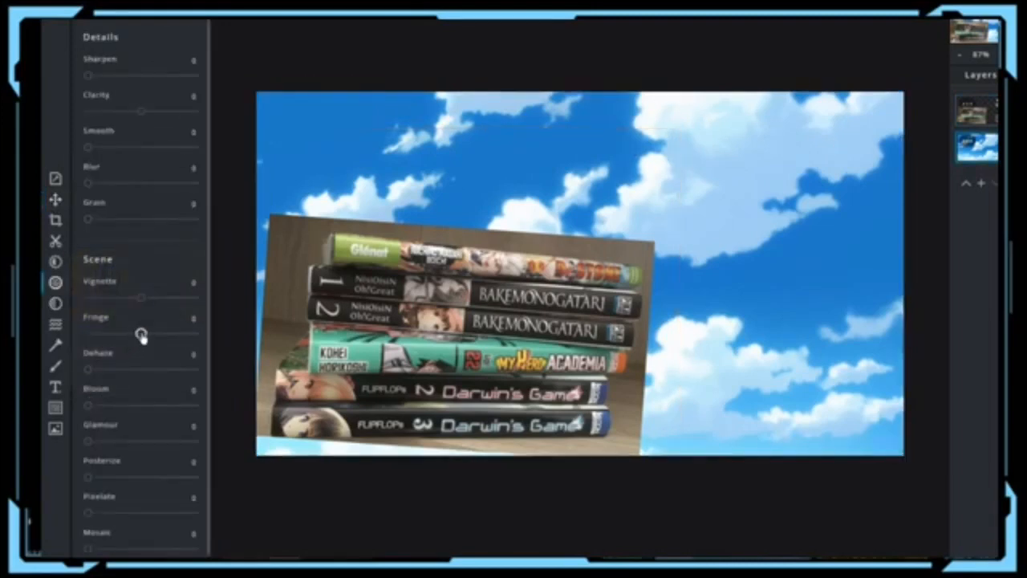
pyautogui.moveTo(142, 334); pyautogui.dragTo(146, 333)
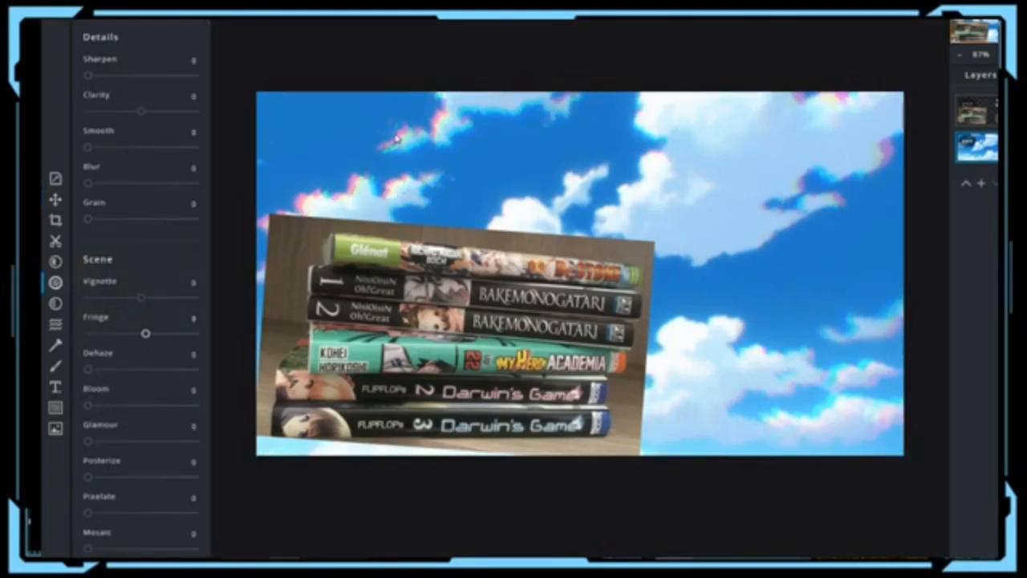
pyautogui.click(56, 201)
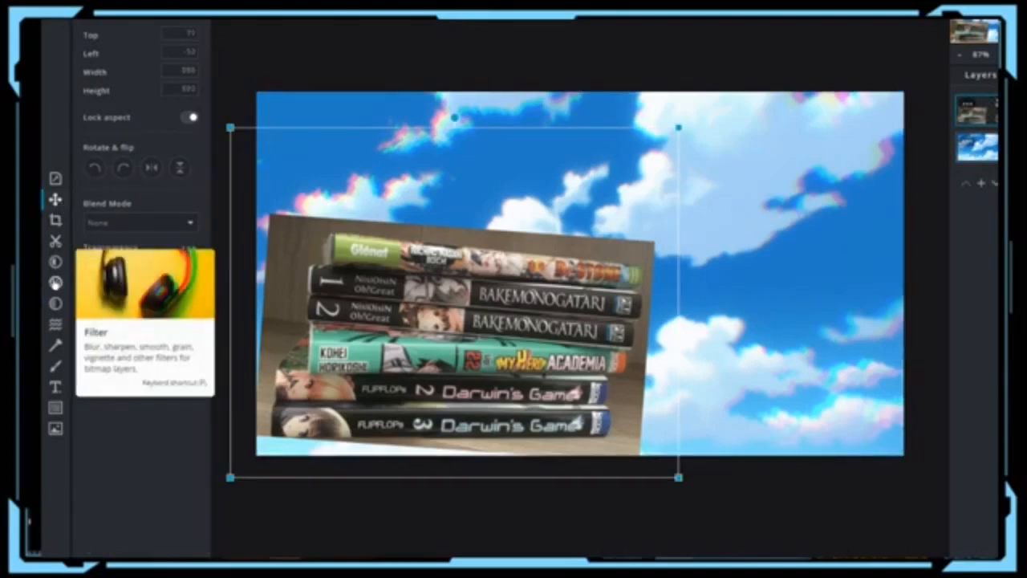
# Step: Apply the same slight Fringe filter to the manga books layer
pyautogui.click(55, 282)
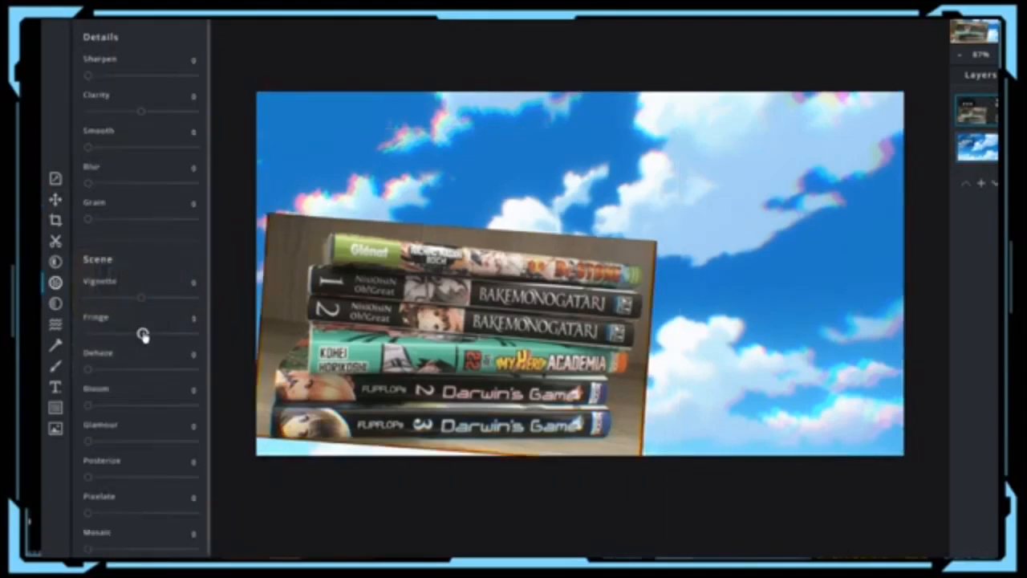
pyautogui.moveTo(143, 335); pyautogui.dragTo(146, 334)
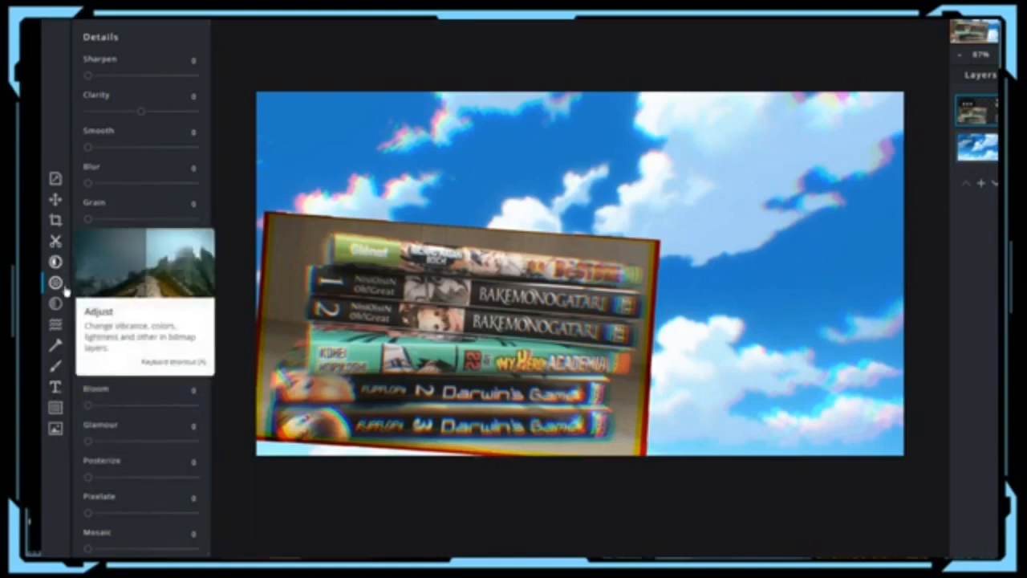
# Step: Browse the computer's files and pick the Fumikage Tokoyami figure image to add
pyautogui.click(56, 427)
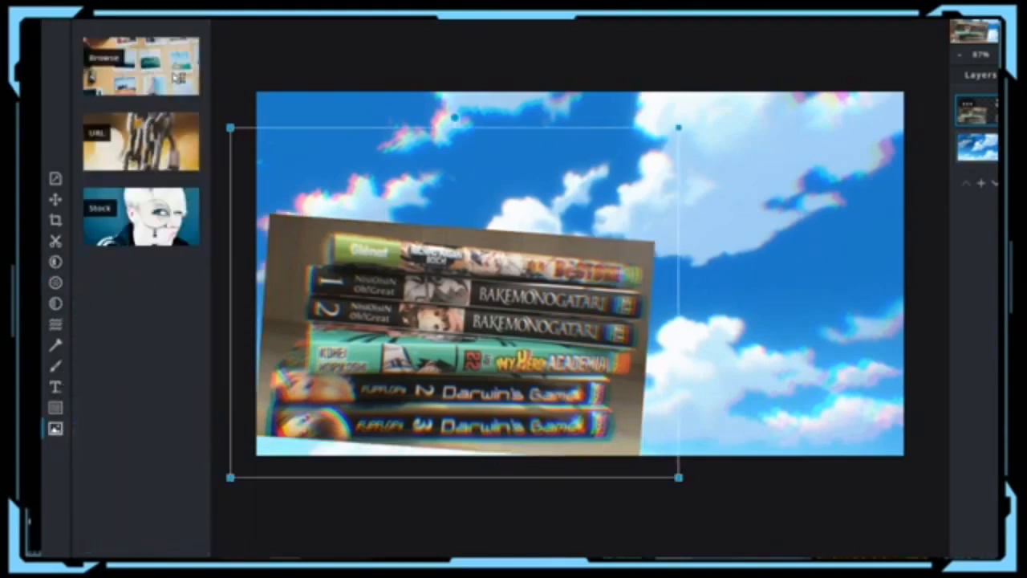
pyautogui.click(178, 78)
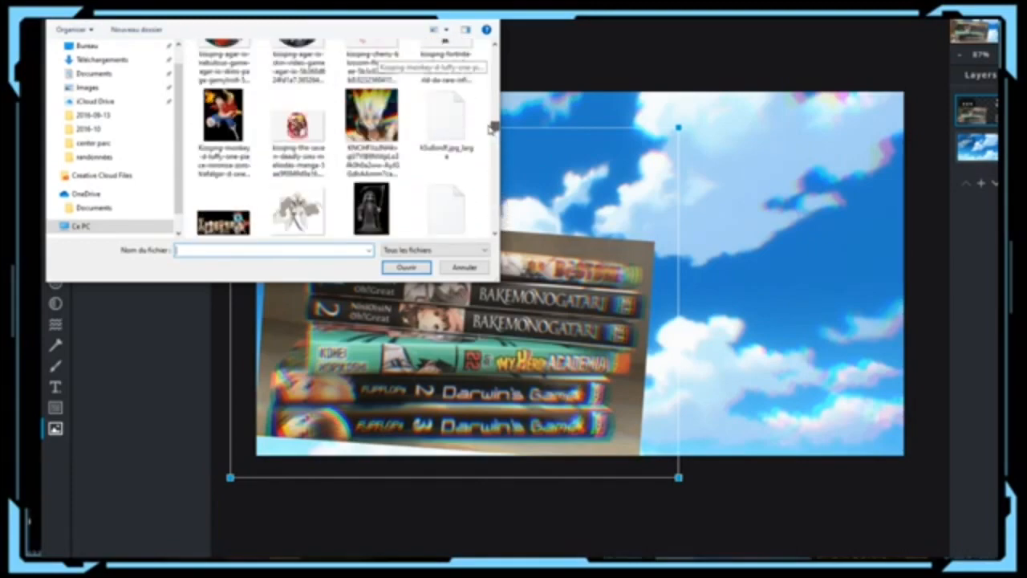
pyautogui.moveTo(489, 122); pyautogui.dragTo(488, 102)
pyautogui.click(428, 184)
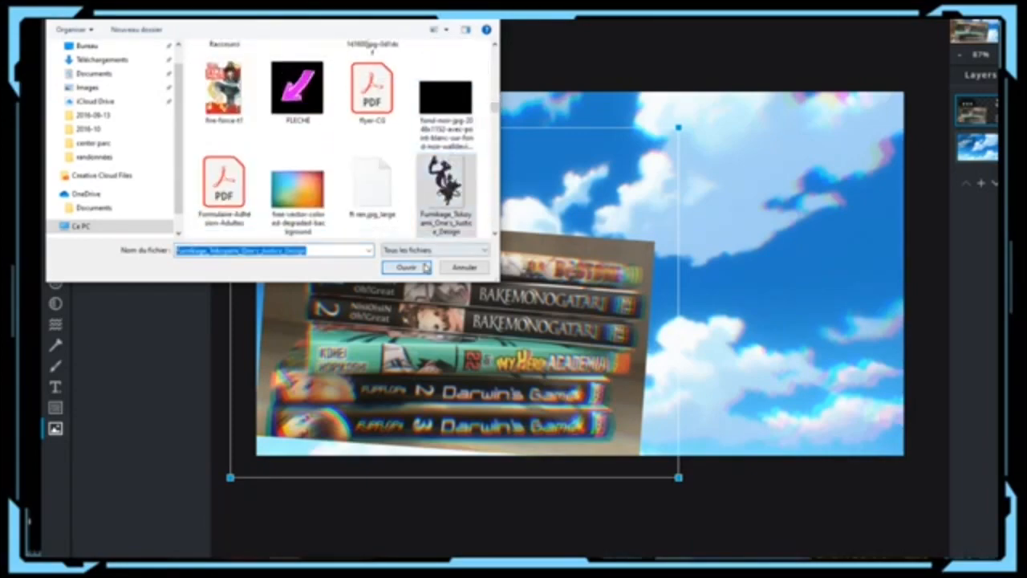
pyautogui.click(405, 267)
# Step: Insert the creature figure as a layer, enlarge it, and place it at the right edge
pyautogui.click(584, 293)
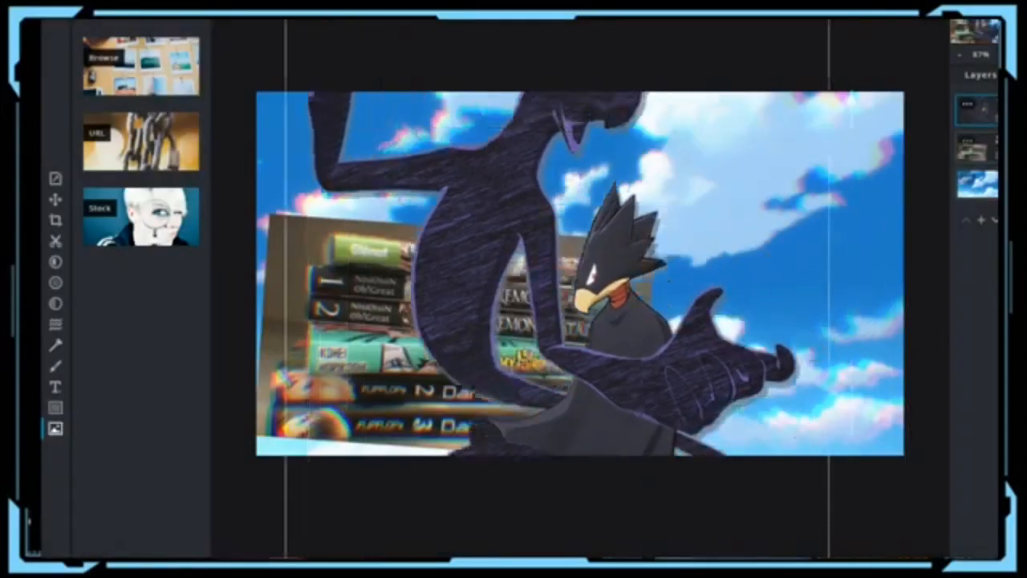
pyautogui.moveTo(513, 309); pyautogui.dragTo(502, 337)
pyautogui.moveTo(747, 94); pyautogui.dragTo(798, 186)
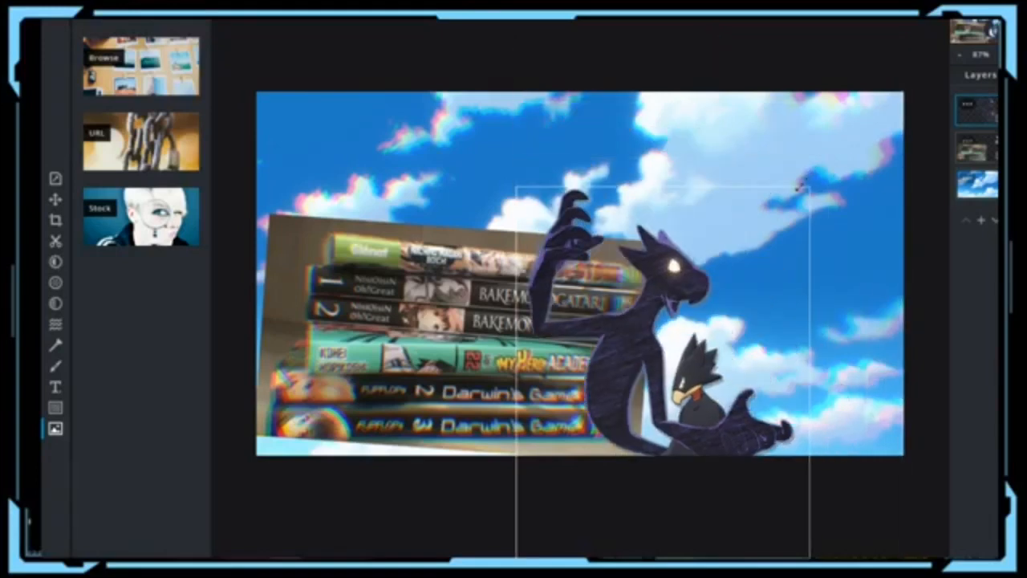
pyautogui.moveTo(722, 348); pyautogui.dragTo(833, 278)
pyautogui.moveTo(909, 122); pyautogui.dragTo(921, 102)
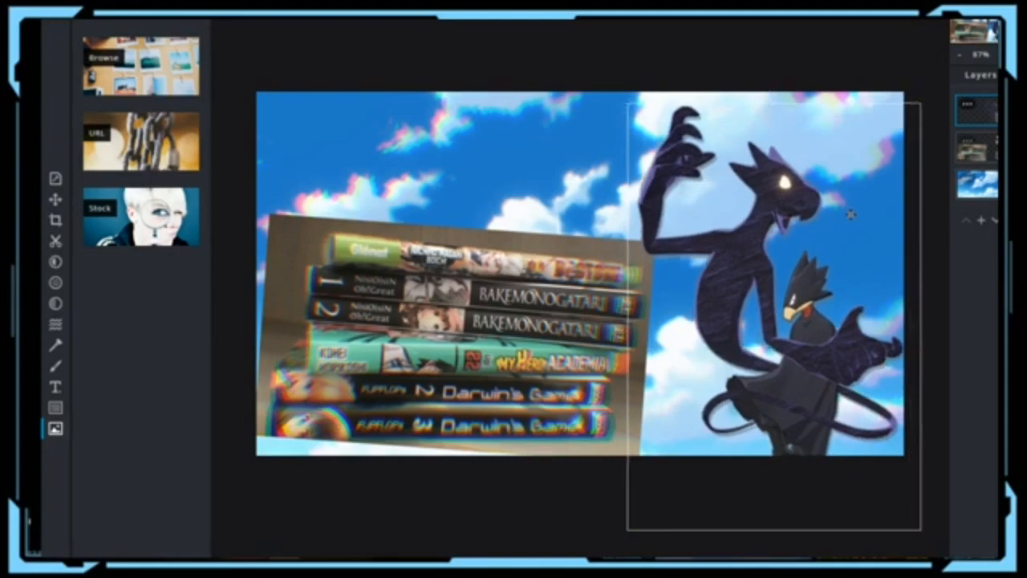
pyautogui.moveTo(851, 214); pyautogui.dragTo(908, 201)
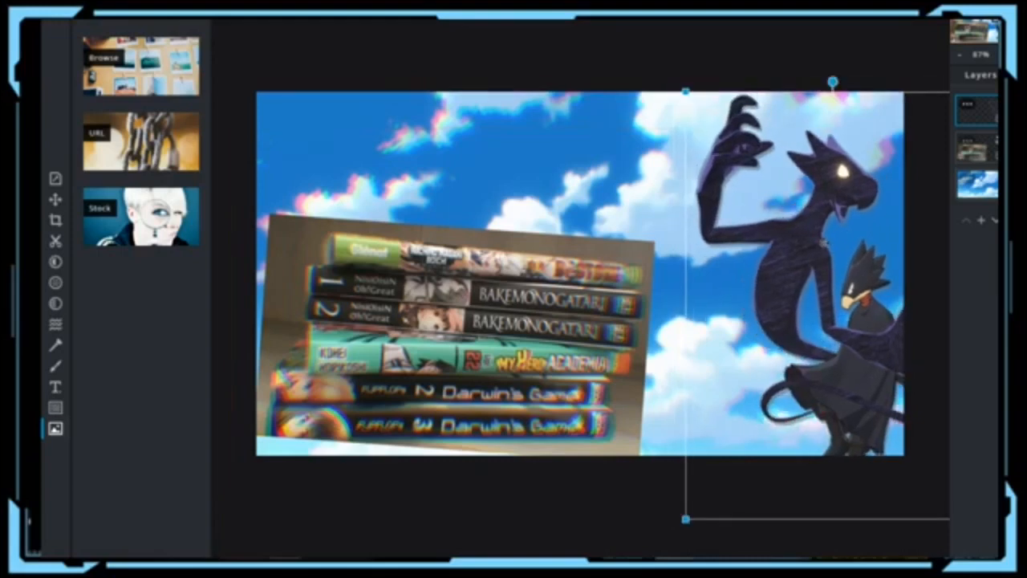
# Step: Set the Fringe filter to 5 on the dark creature figure layer
pyautogui.click(55, 282)
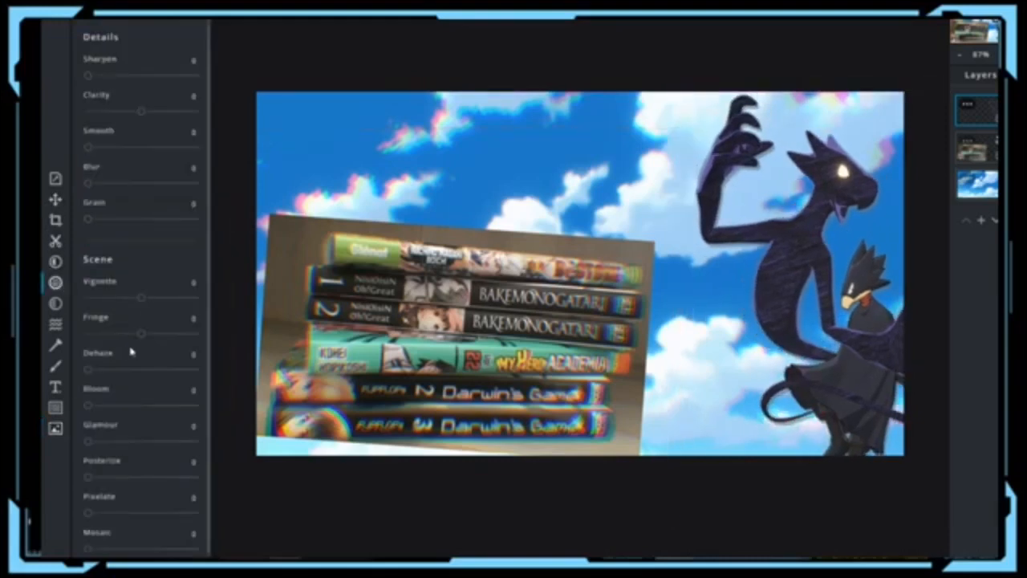
pyautogui.moveTo(141, 333); pyautogui.dragTo(144, 337)
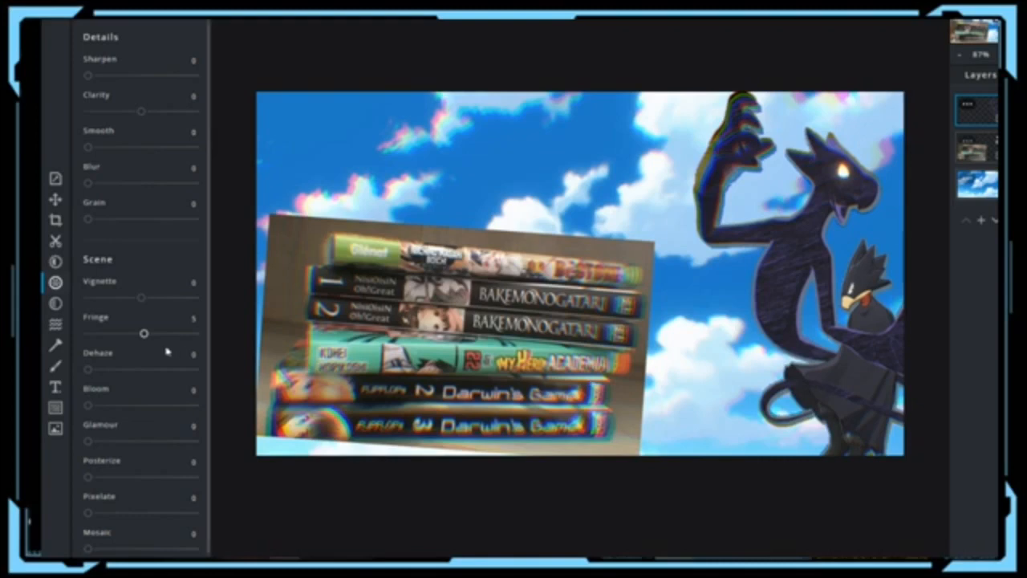
# Step: Add a text box to the banner and type the title 'ACHAT MANGAS JAVIER'
pyautogui.click(55, 387)
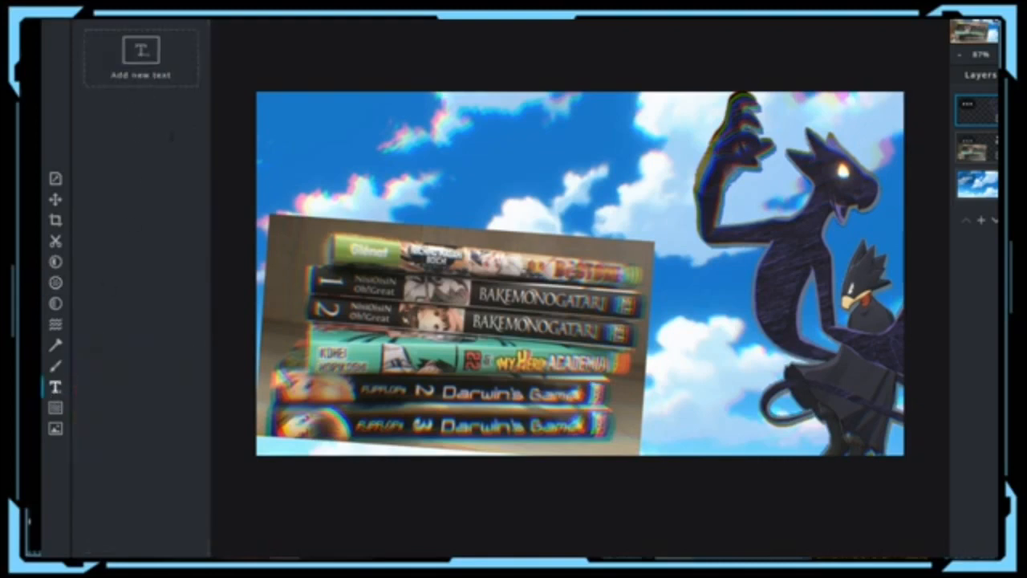
pyautogui.click(141, 61)
pyautogui.moveTo(126, 153); pyautogui.dragTo(62, 131)
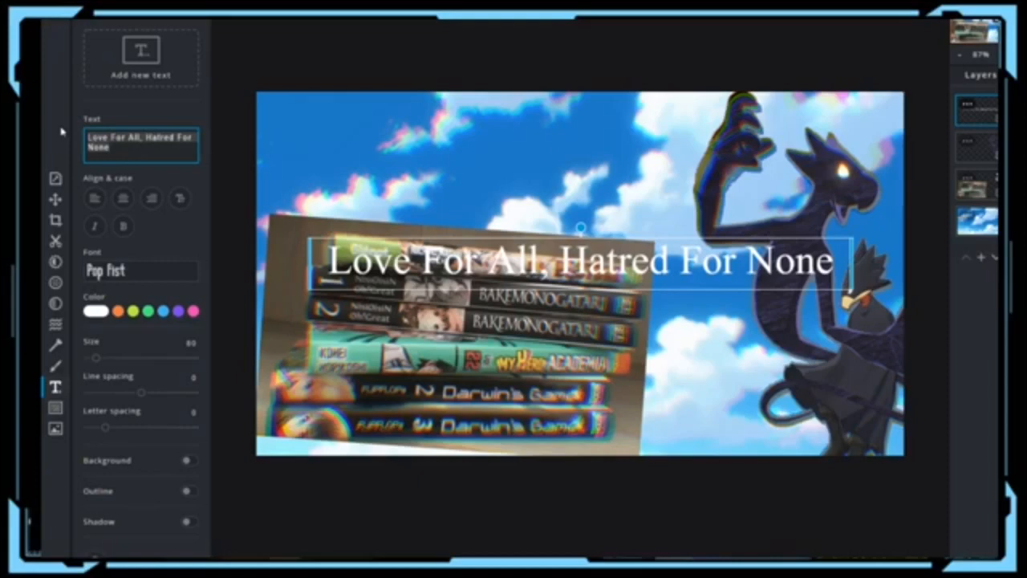
pyautogui.moveTo(118, 142); pyautogui.dragTo(99, 148)
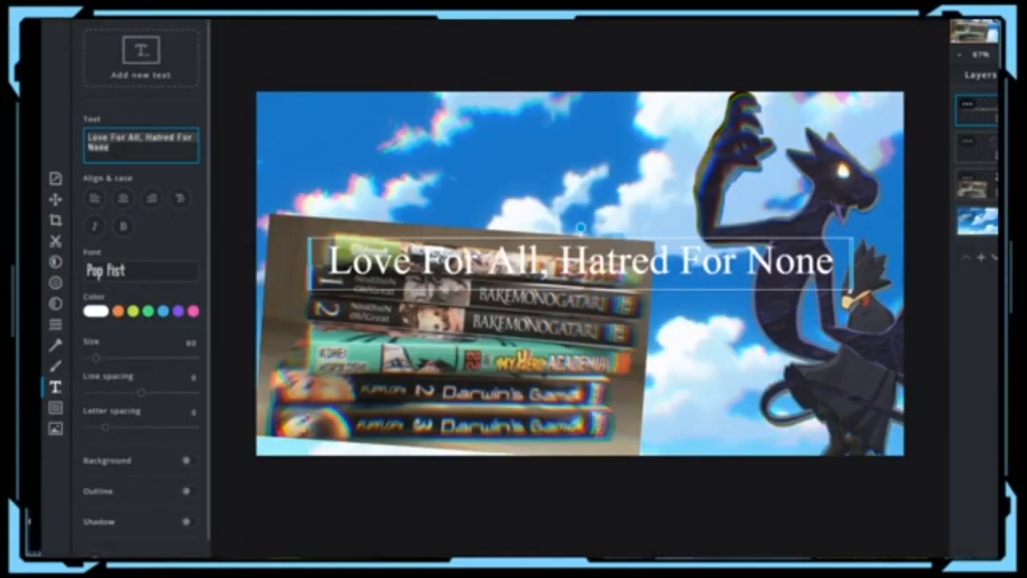
pyautogui.write('ACHAT ')
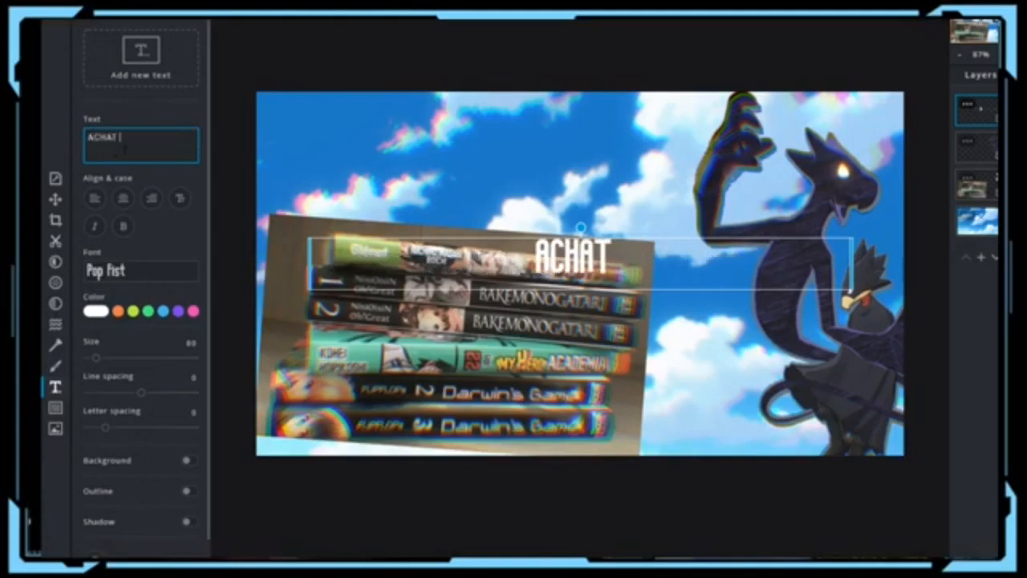
pyautogui.write('MABNG')
pyautogui.press('BackSpace')
pyautogui.press('BackSpace')
pyautogui.press('BackSpace')
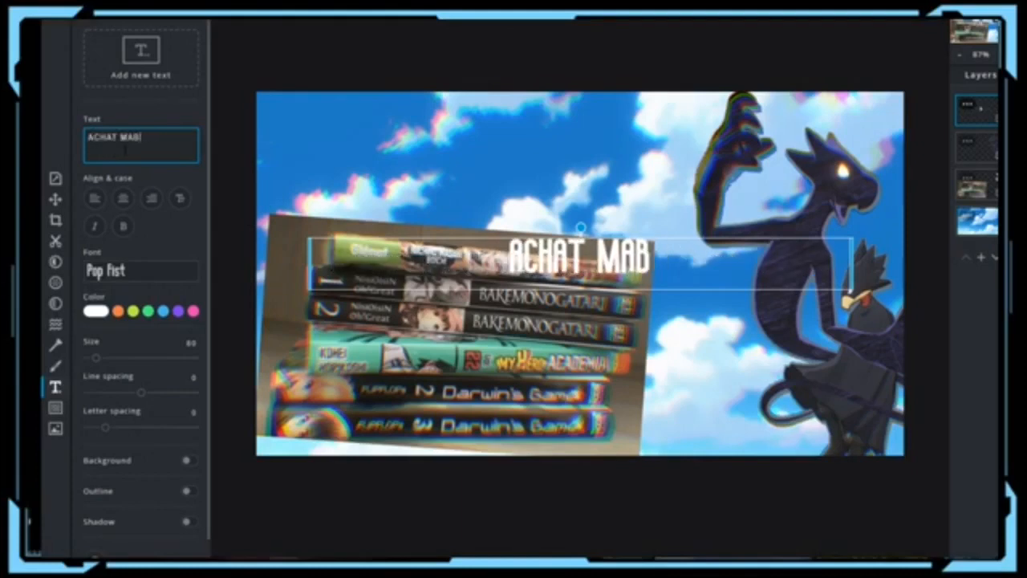
pyautogui.write('NGAS ')
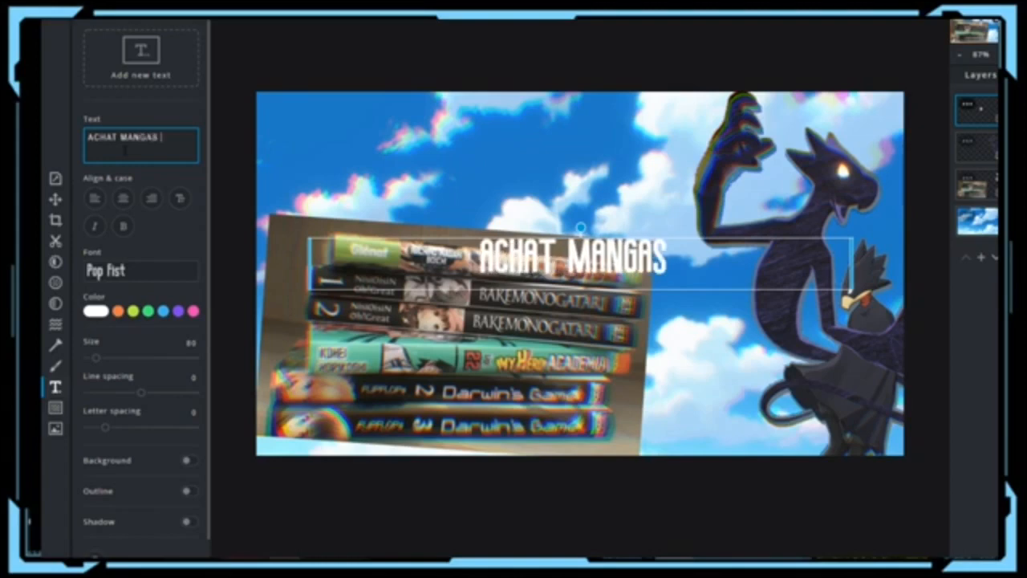
pyautogui.write('JAVIZE')
pyautogui.press('BackSpace')
pyautogui.press('BackSpace')
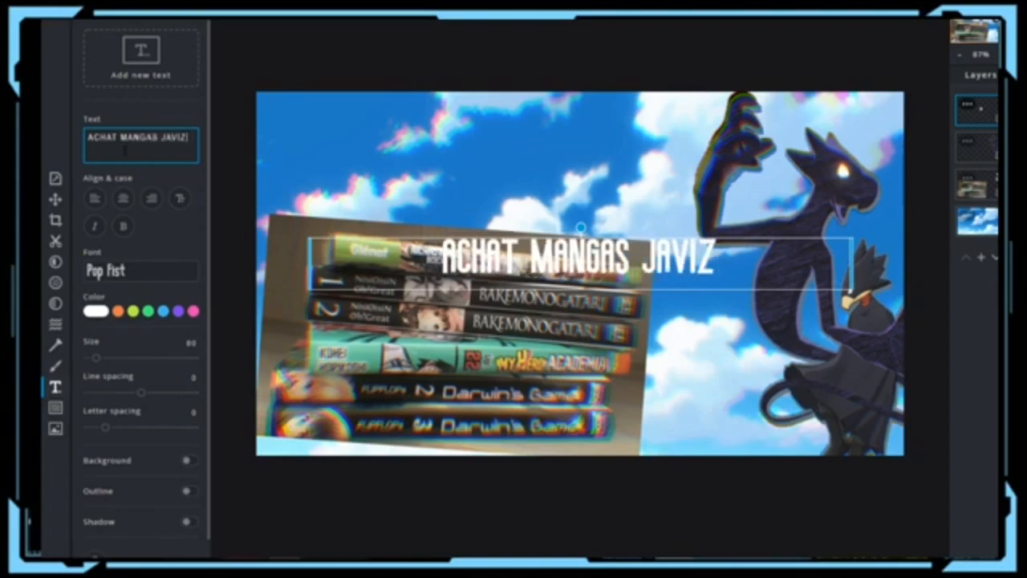
pyautogui.write('ER')
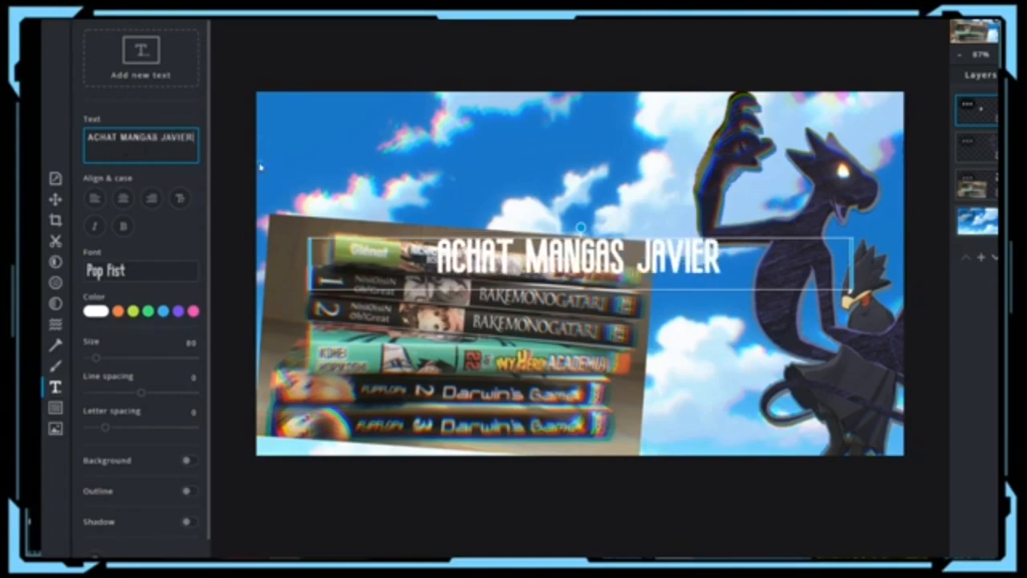
# Step: Move the title up onto the sky, tilt it slightly, and correct JAVIER to JANVIER
pyautogui.moveTo(506, 263); pyautogui.dragTo(464, 171)
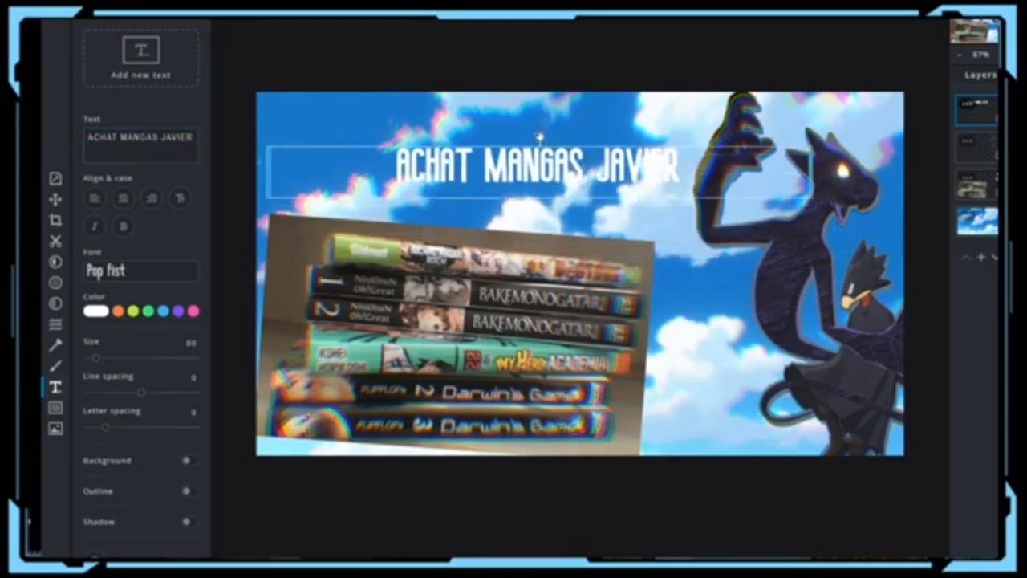
pyautogui.moveTo(539, 136); pyautogui.dragTo(506, 126)
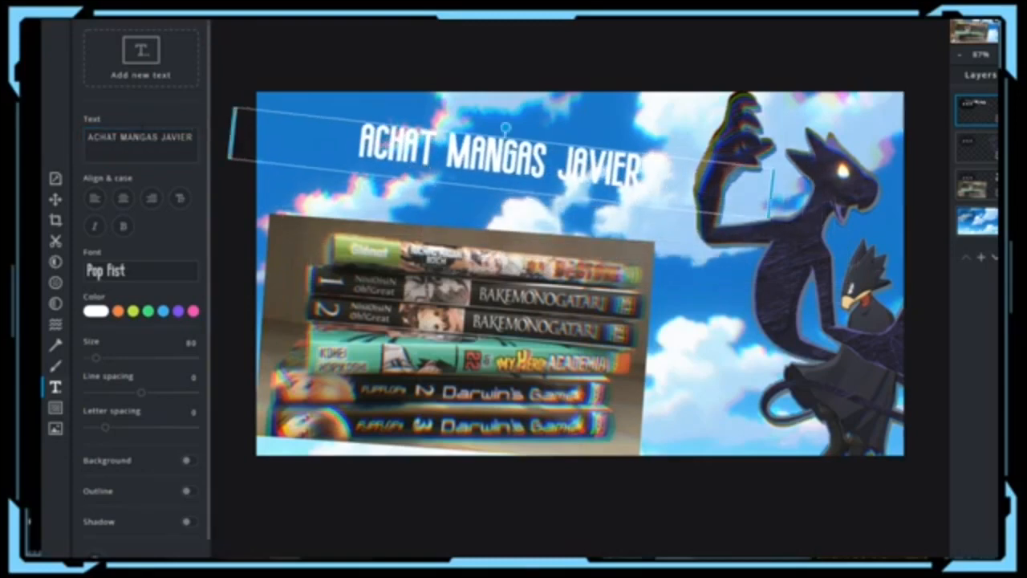
pyautogui.click(165, 138)
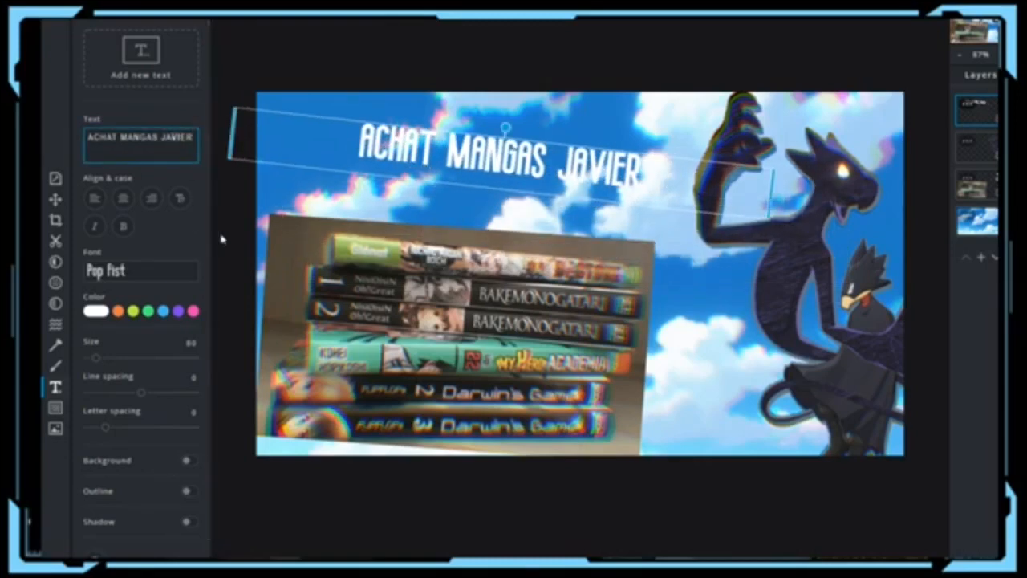
pyautogui.press('BackSpace')
pyautogui.press('BackSpace')
pyautogui.write('N')
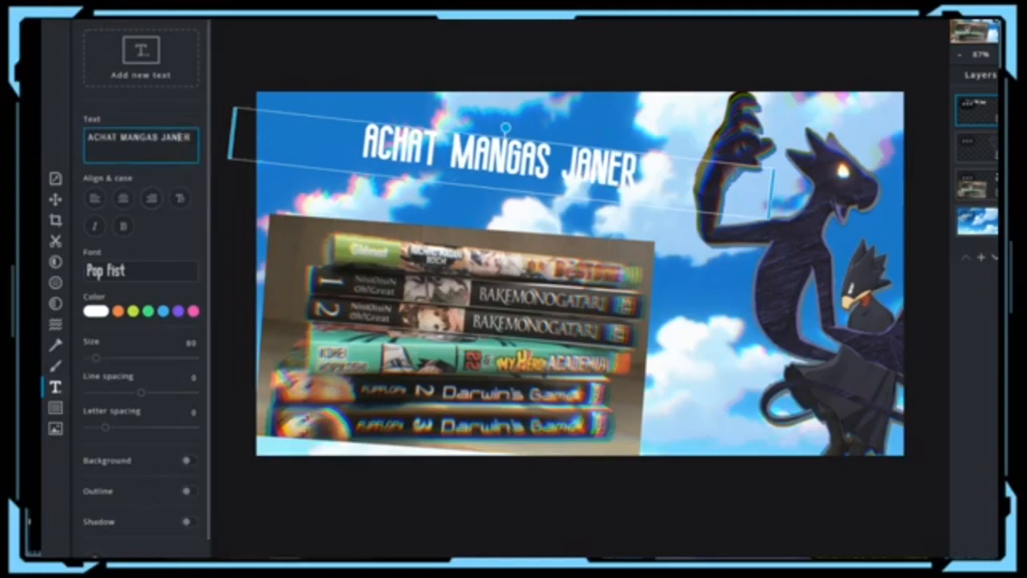
pyautogui.write('V')
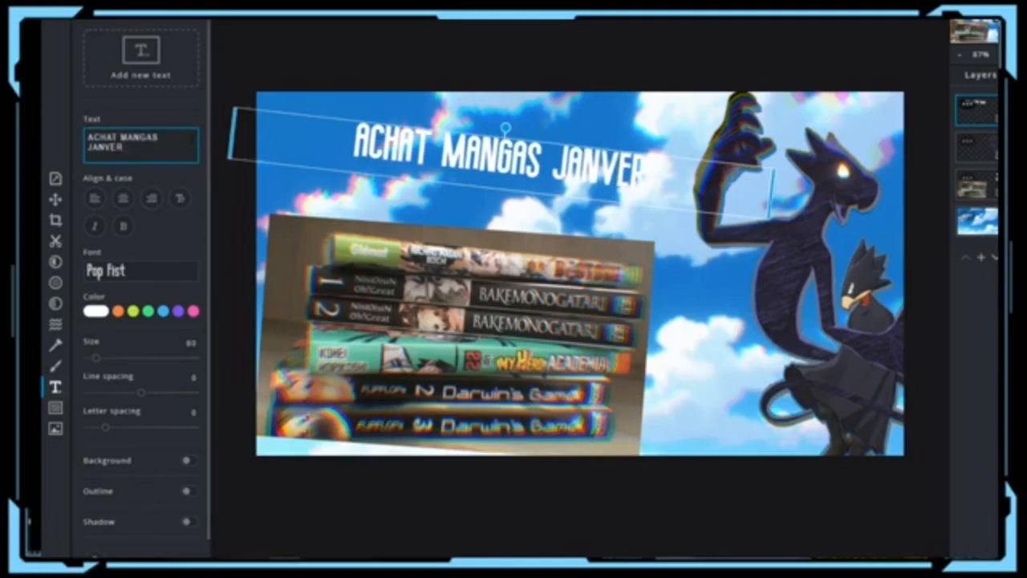
pyautogui.write('I')
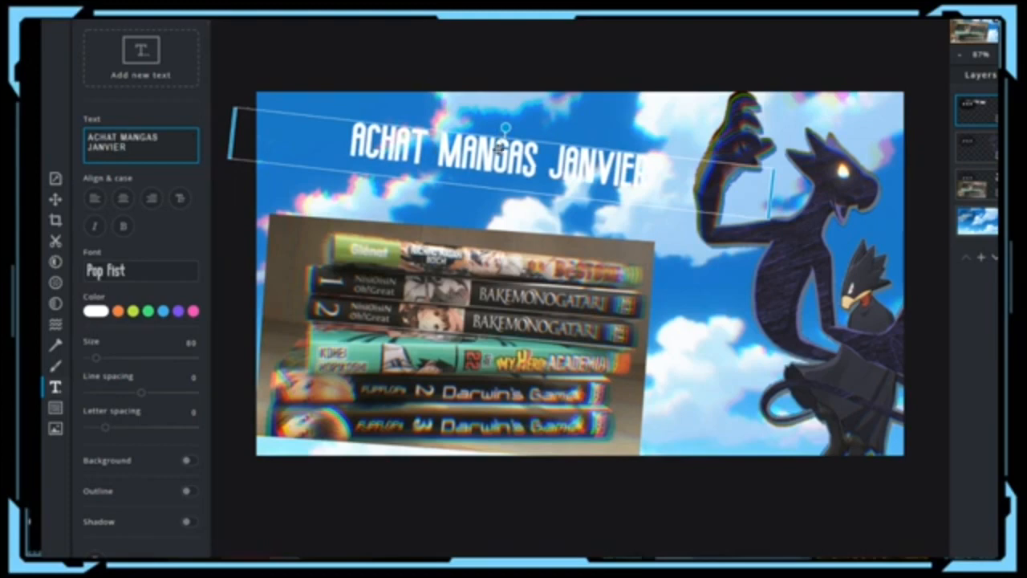
# Step: Reduce the title's tilt, shift it left, and set its font to GAME ON
pyautogui.moveTo(269, 159); pyautogui.dragTo(259, 162)
pyautogui.moveTo(496, 134); pyautogui.dragTo(458, 170)
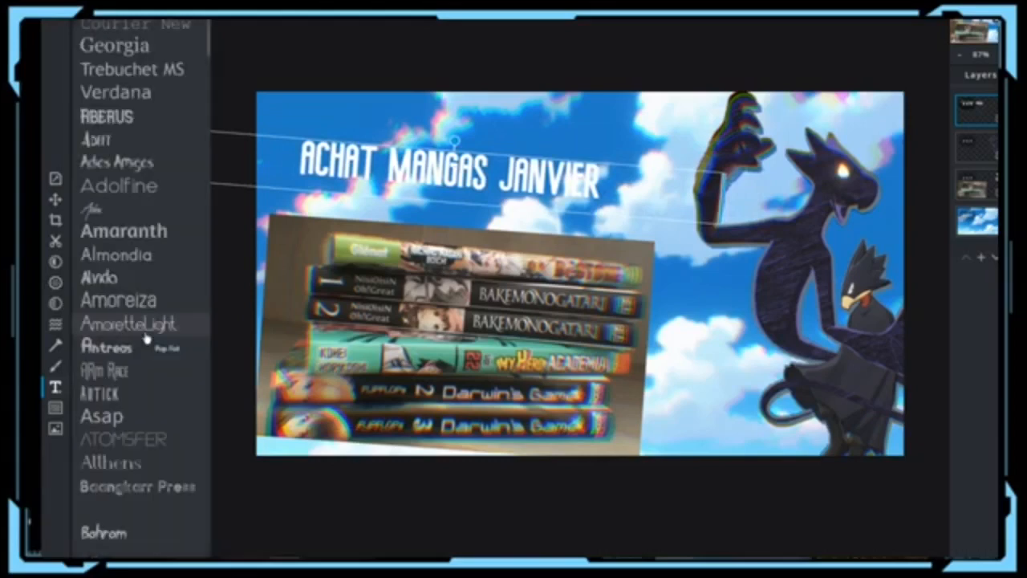
pyautogui.scroll(-10, 148, 345)
pyautogui.scroll(-5, 149, 351)
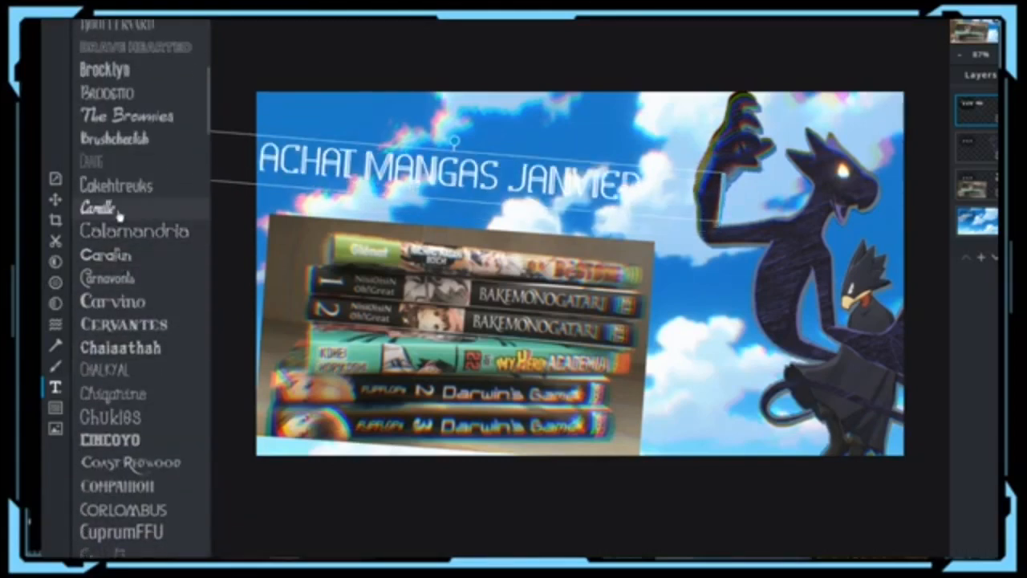
pyautogui.scroll(-3, 115, 207)
pyautogui.scroll(-4, 142, 385)
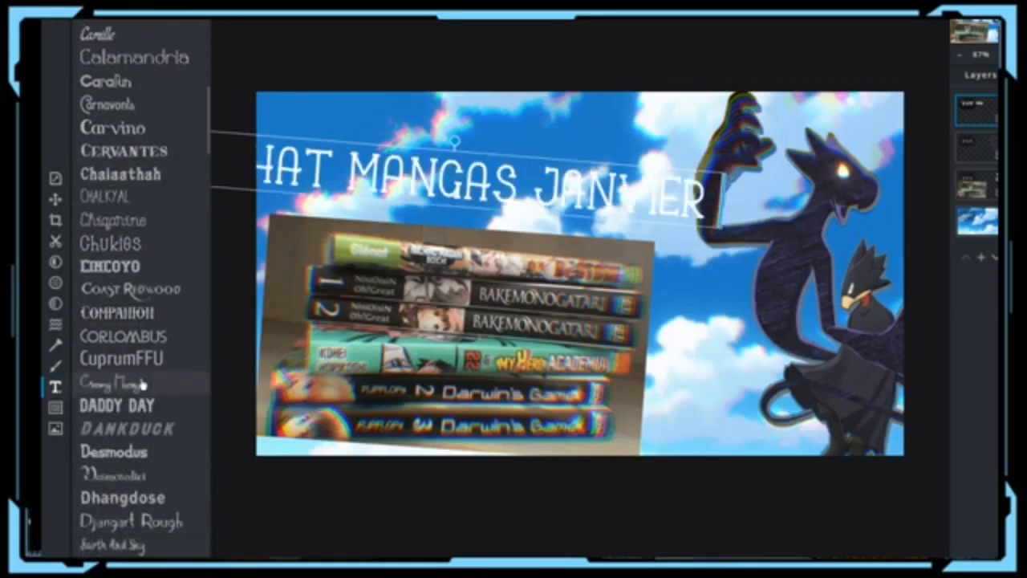
pyautogui.scroll(-3, 142, 385)
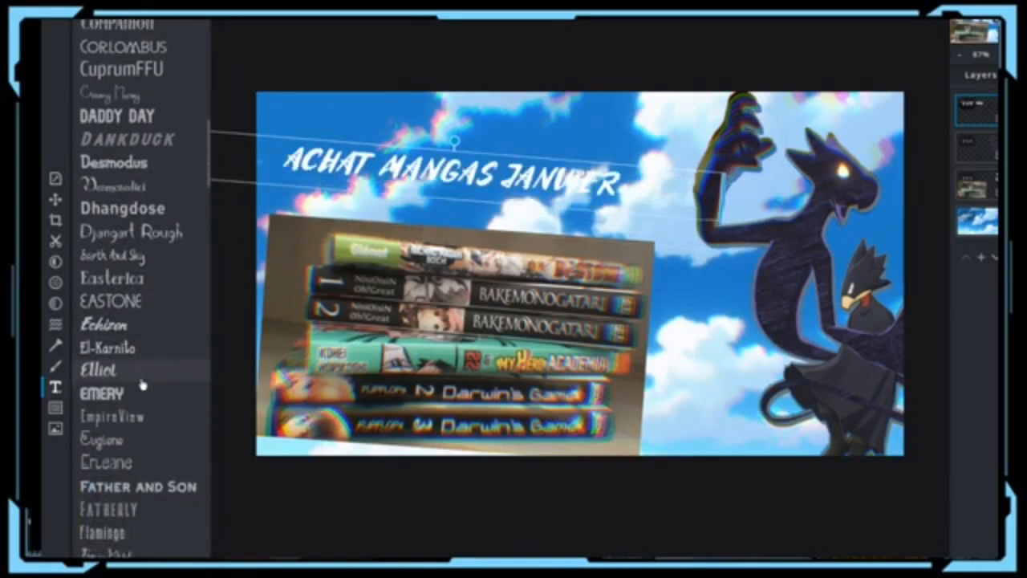
pyautogui.scroll(-10, 142, 385)
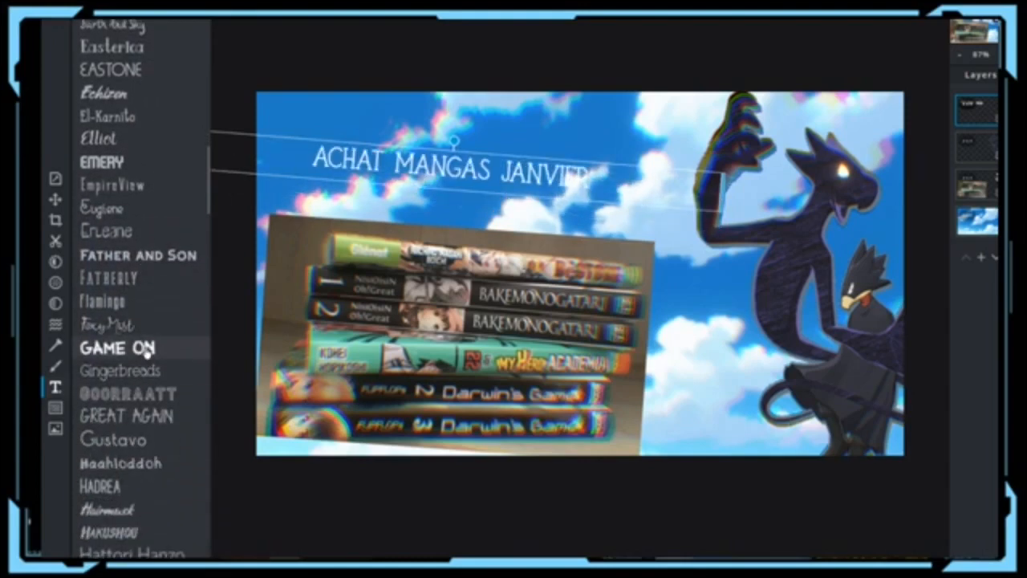
pyautogui.click(132, 349)
pyautogui.click(408, 241)
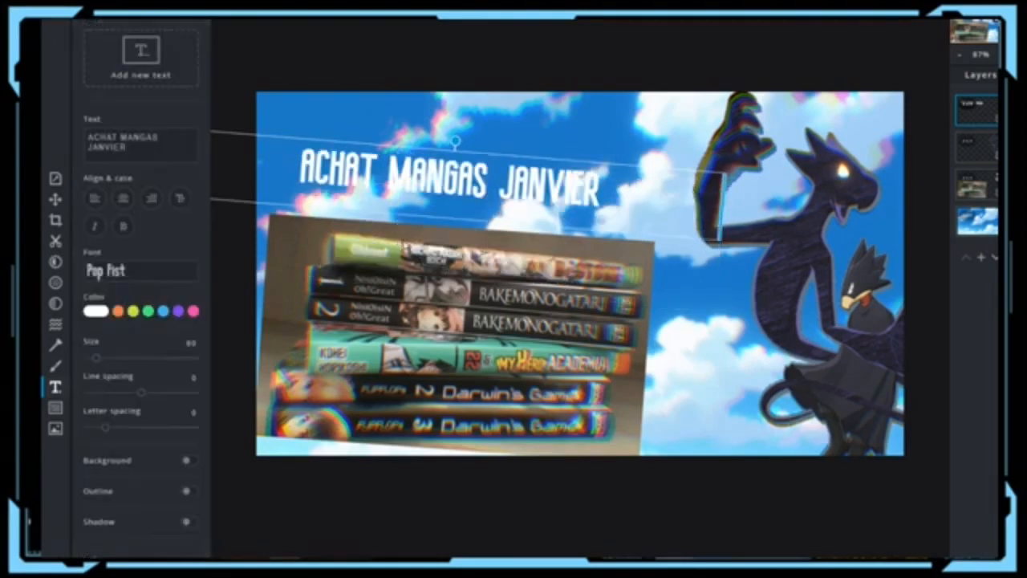
# Step: Move the title right, keep GAME ON, and enlarge the text to size 77
pyautogui.moveTo(422, 177); pyautogui.dragTo(475, 164)
pyautogui.click(166, 272)
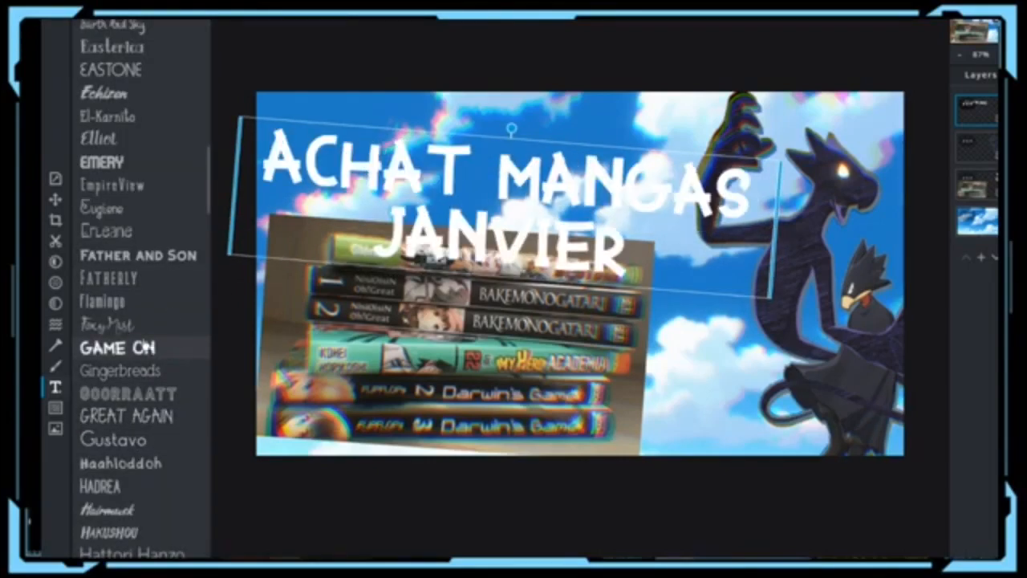
pyautogui.click(149, 347)
pyautogui.moveTo(97, 358); pyautogui.dragTo(95, 361)
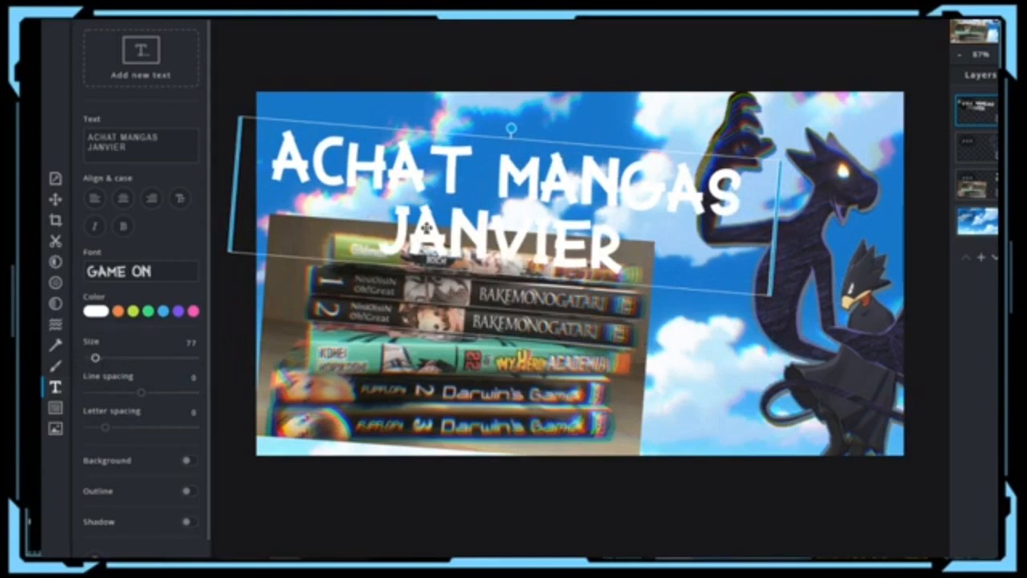
# Step: Drag the two-line title up and slightly left, clear of the book stack
pyautogui.moveTo(426, 231); pyautogui.dragTo(436, 202)
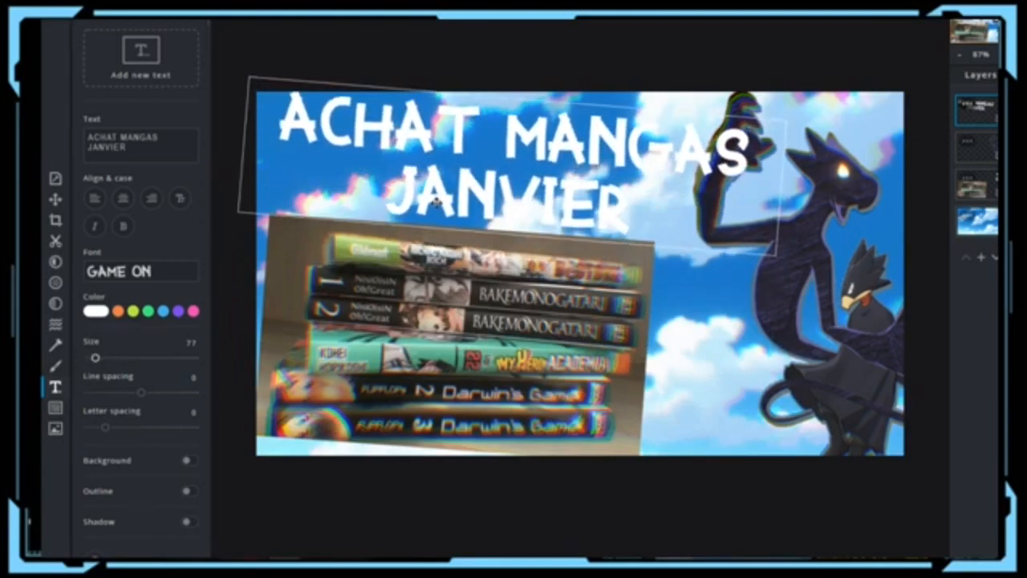
pyautogui.moveTo(527, 201); pyautogui.dragTo(515, 200)
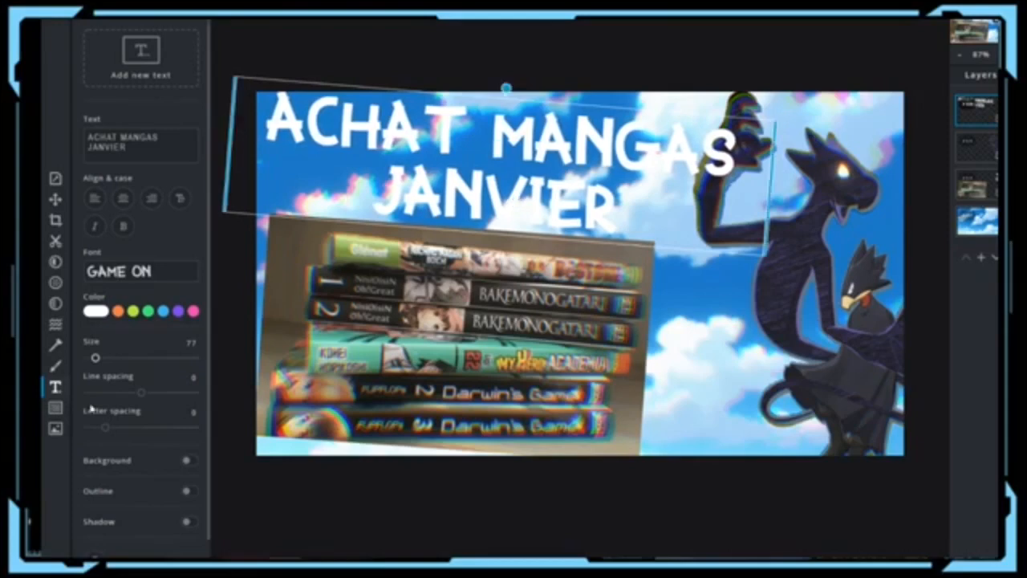
pyautogui.scroll(-1, 147, 465)
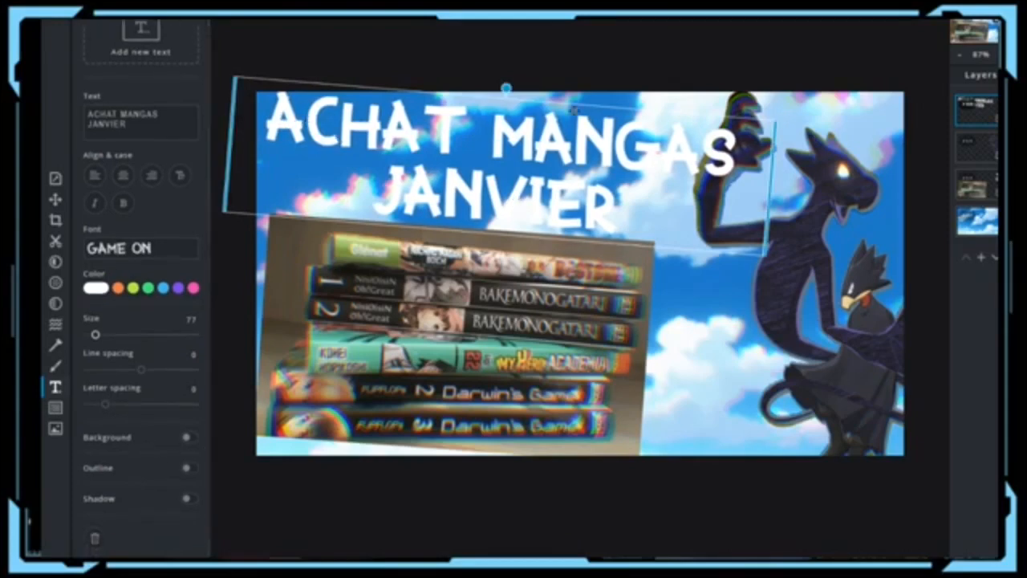
# Step: Recolour the title text from white to a bright light blue
pyautogui.click(103, 288)
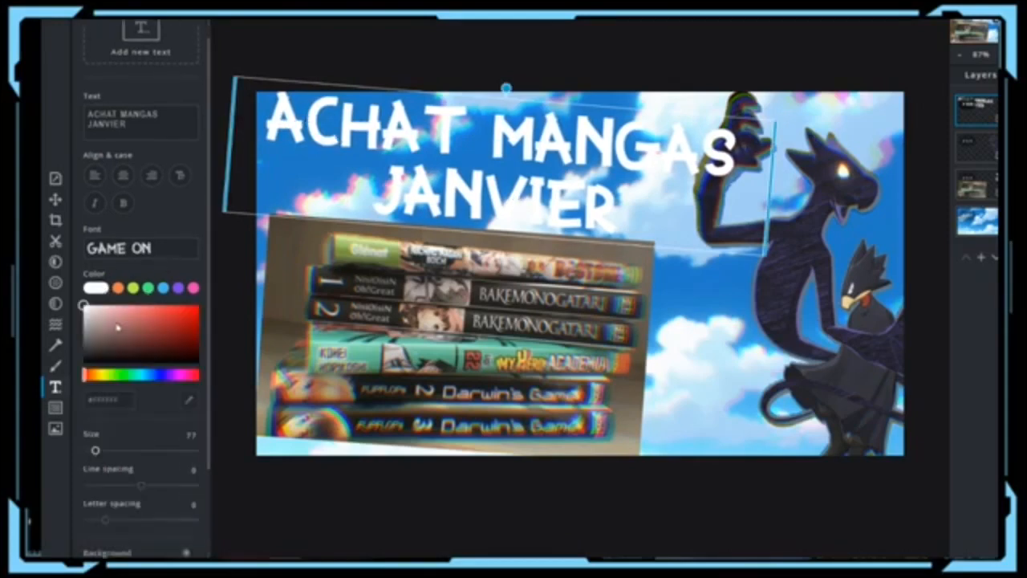
pyautogui.moveTo(98, 341); pyautogui.dragTo(205, 277)
pyautogui.click(148, 375)
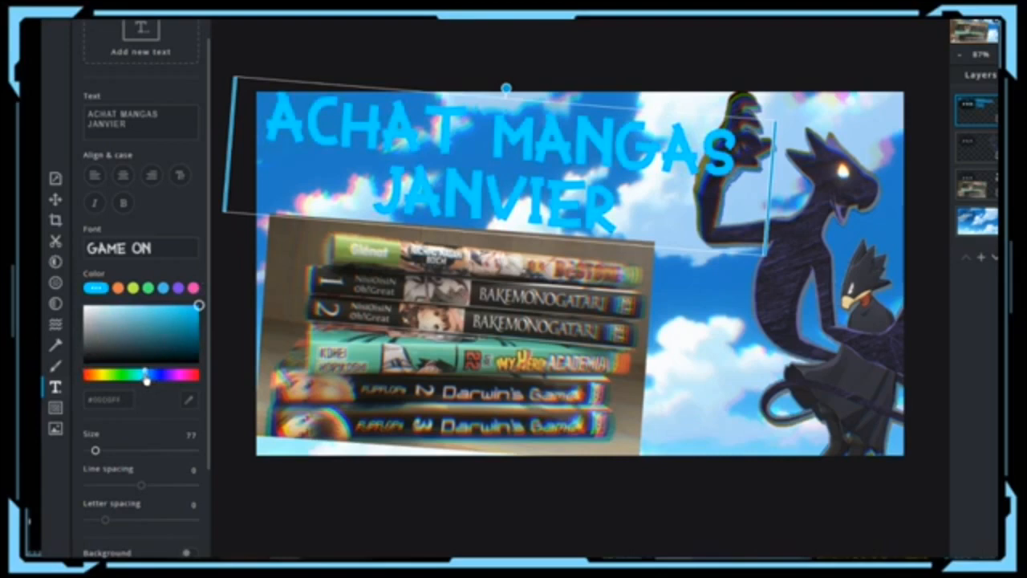
pyautogui.moveTo(147, 377); pyautogui.dragTo(145, 377)
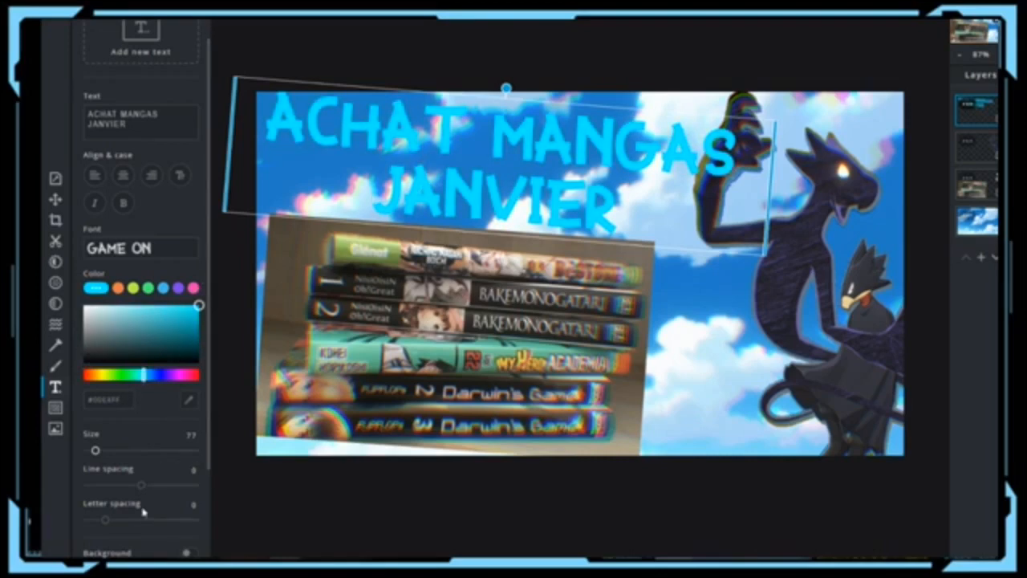
# Step: Add a size 3 dark outline to the title, leaving the background box switched off
pyautogui.scroll(-3, 143, 510)
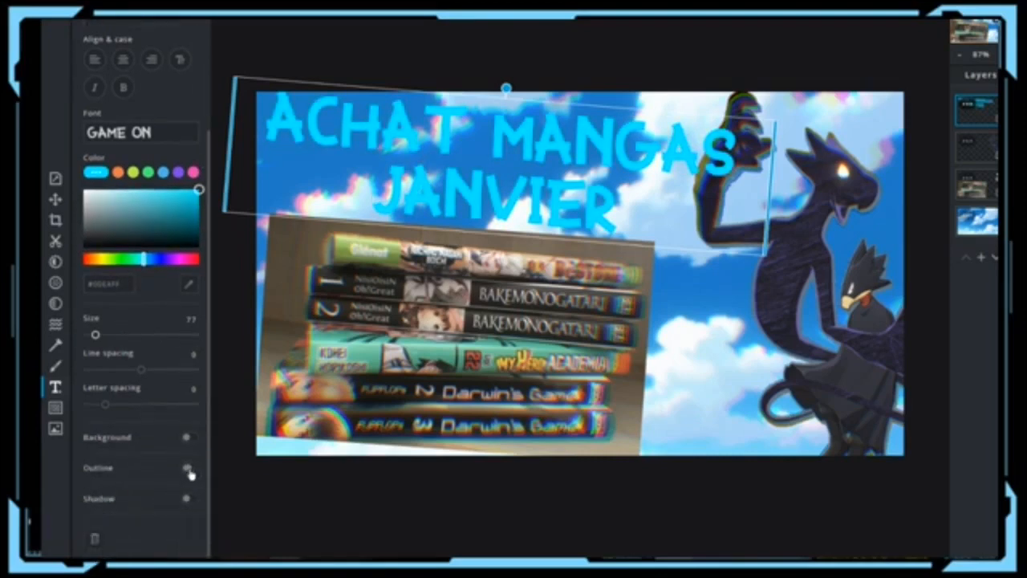
pyautogui.click(189, 470)
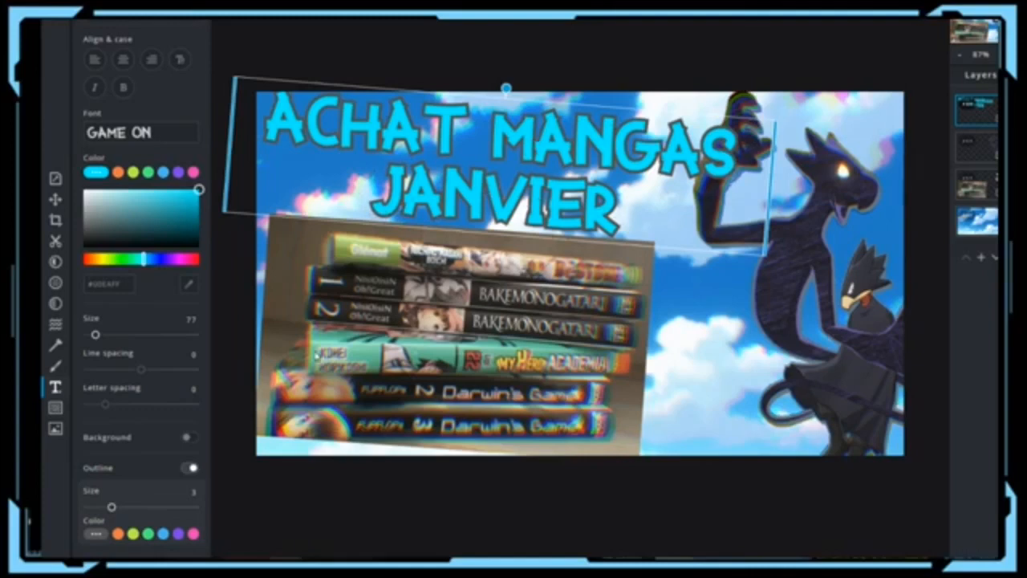
pyautogui.scroll(-2, 145, 428)
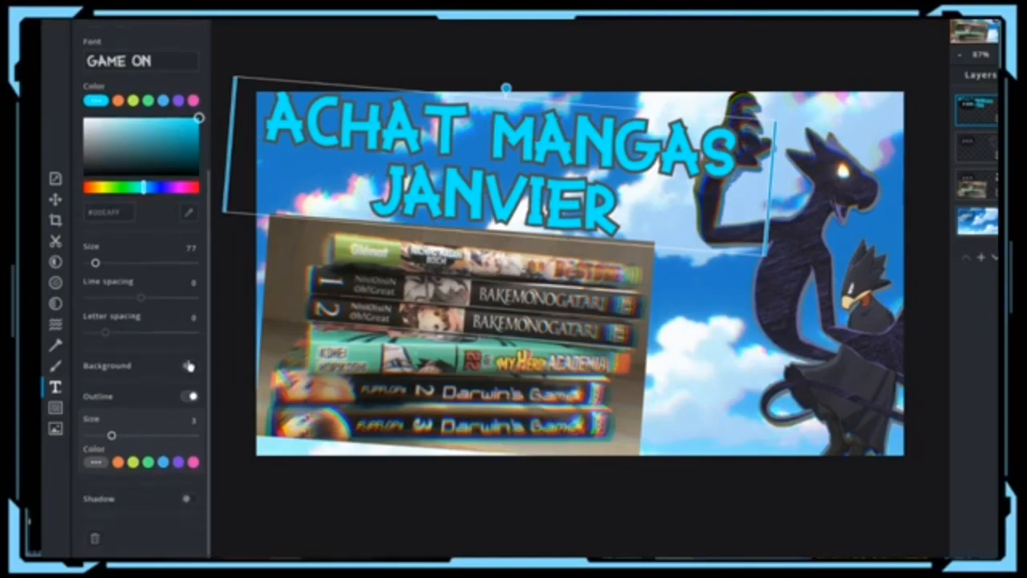
pyautogui.click(190, 366)
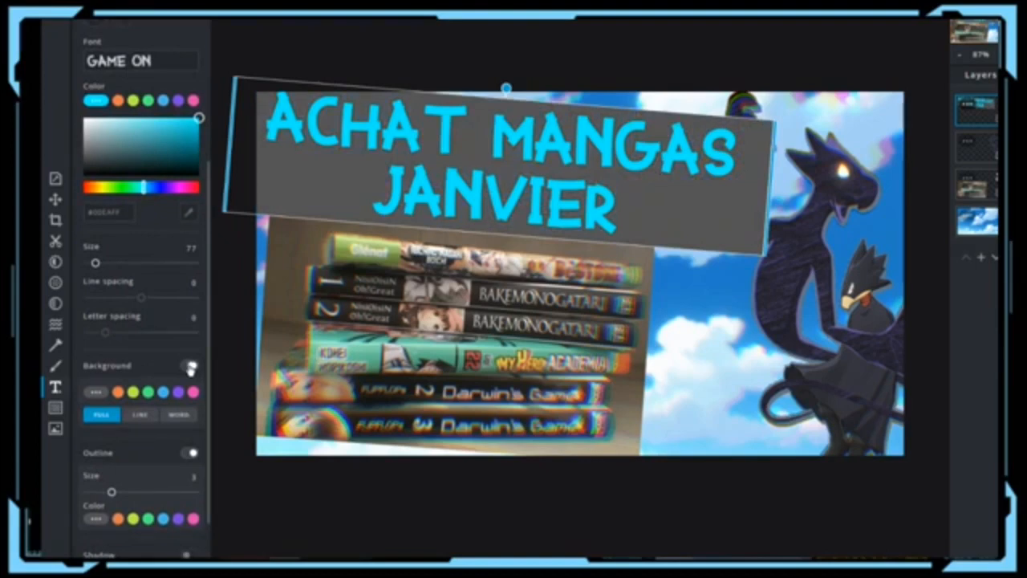
pyautogui.click(190, 366)
pyautogui.click(189, 365)
pyautogui.click(190, 365)
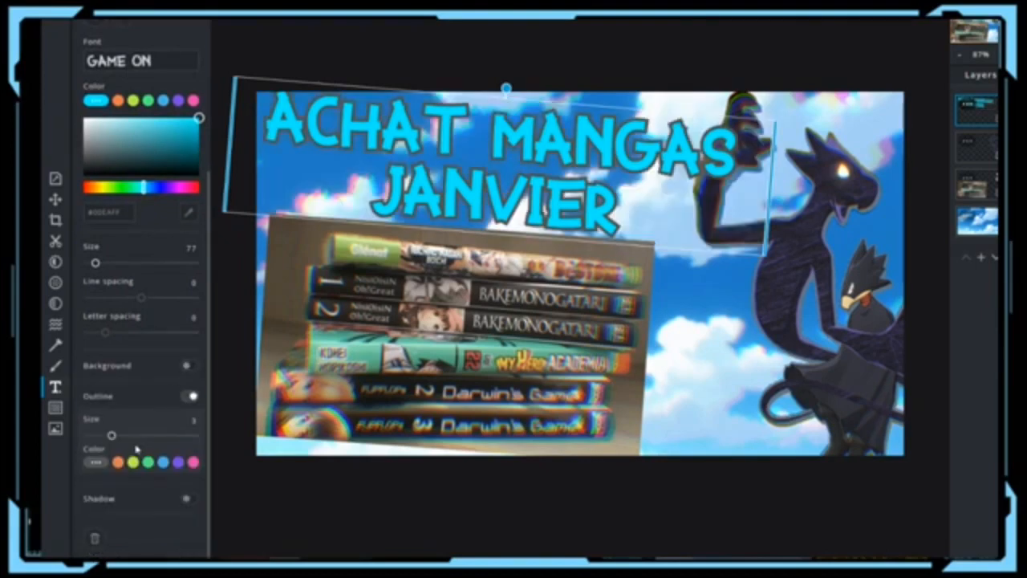
# Step: Add a black drop shadow with blur, positions and opacity all at 30
pyautogui.click(189, 498)
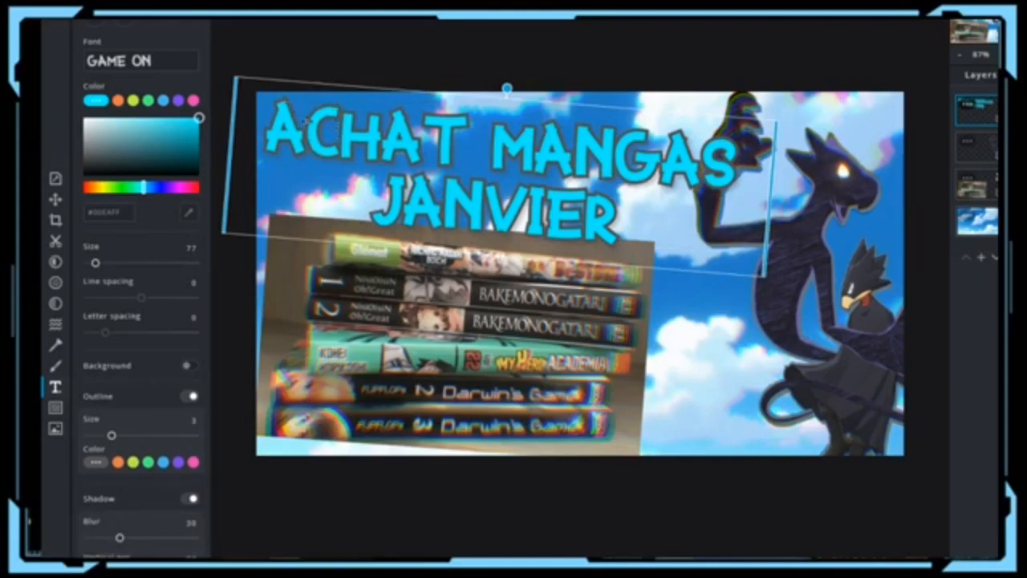
pyautogui.scroll(-5, 144, 385)
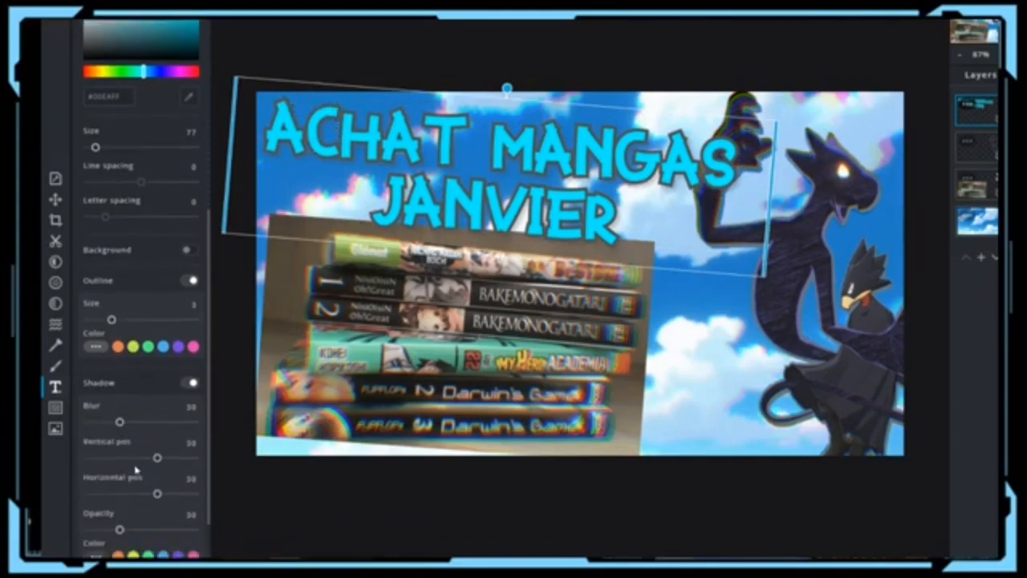
pyautogui.click(96, 495)
pyautogui.scroll(-3, 86, 450)
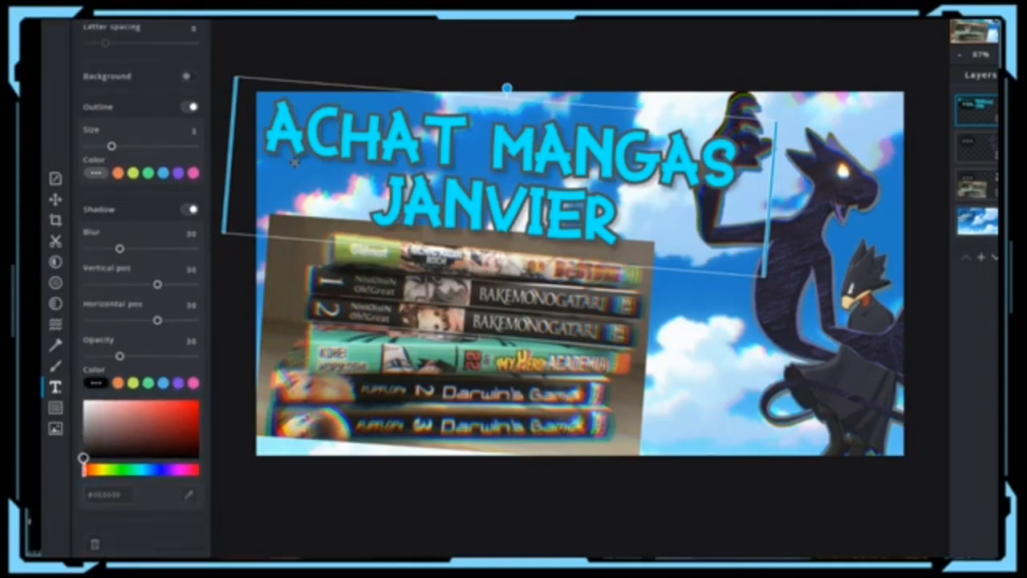
# Step: Nudge the title slightly right and deselect it to finish editing
pyautogui.moveTo(481, 197); pyautogui.dragTo(489, 194)
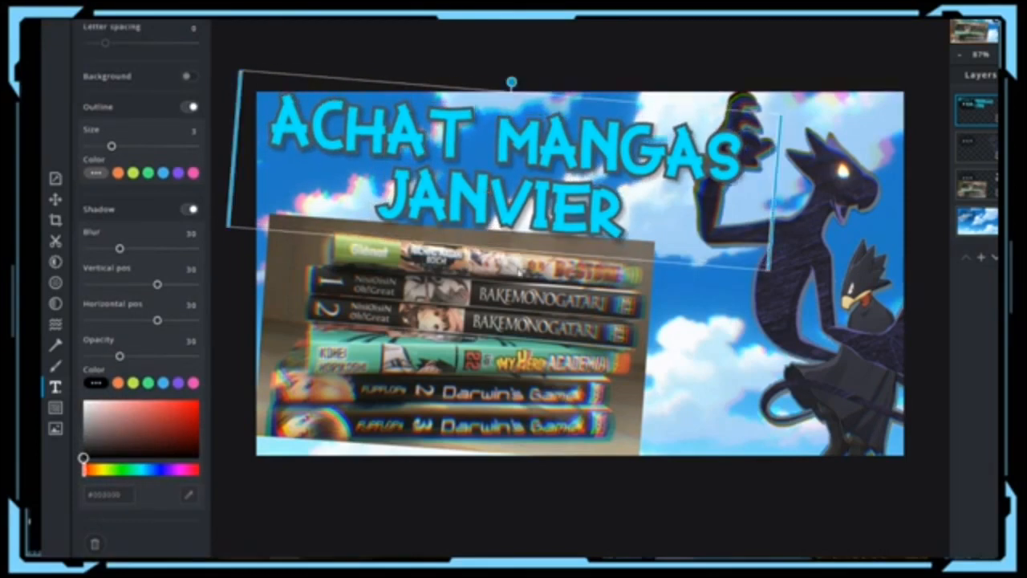
pyautogui.scroll(5, 141, 321)
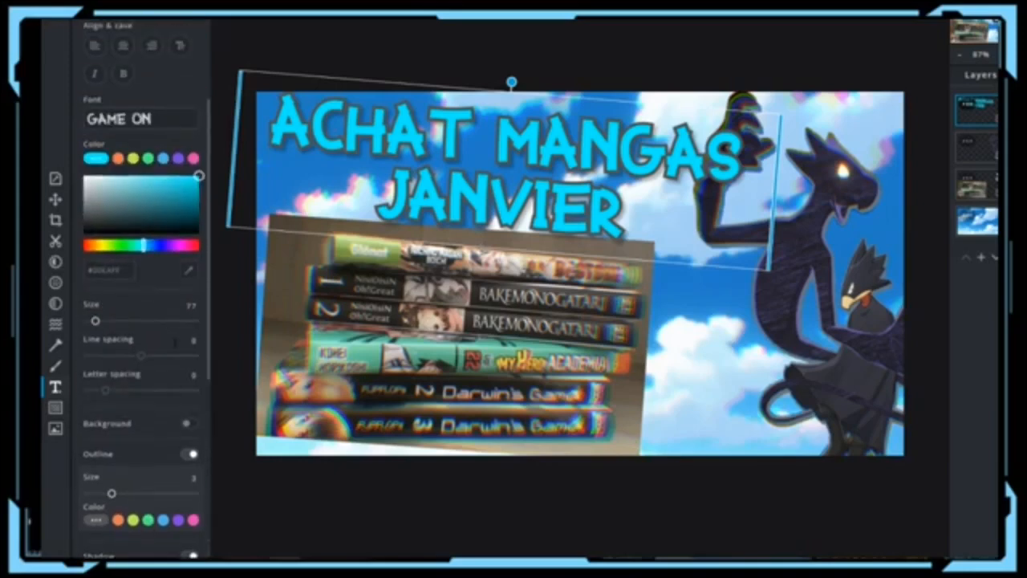
pyautogui.scroll(1, 164, 398)
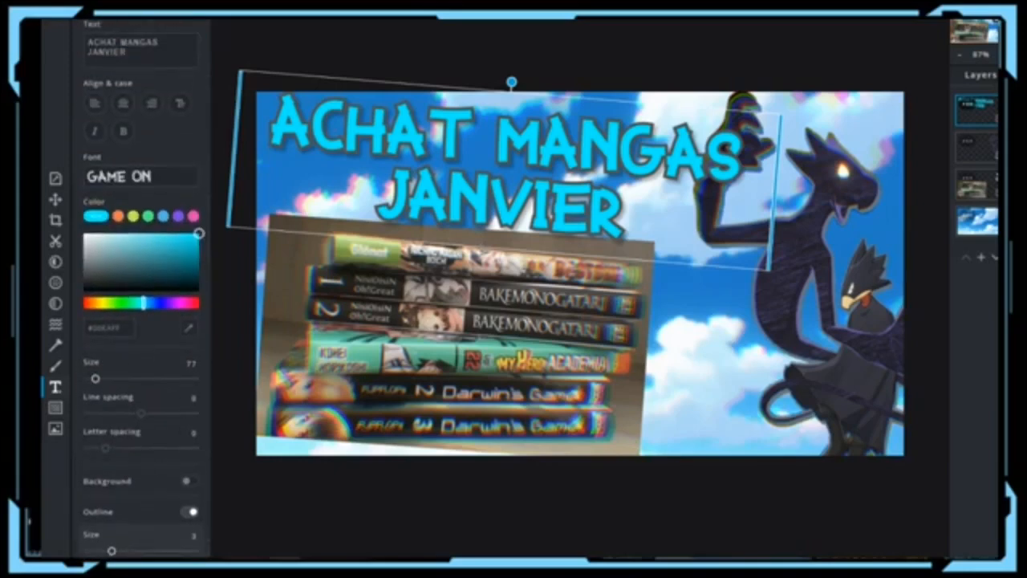
pyautogui.click(292, 552)
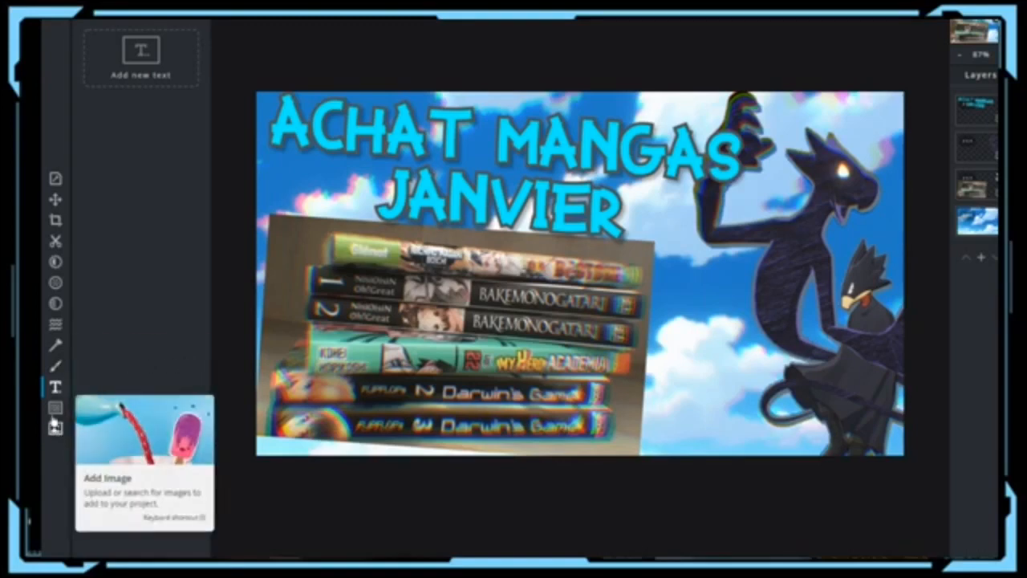
# Step: Add a colourful bokeh overlay from the Element tool's Overlay collection
pyautogui.click(58, 409)
pyautogui.click(129, 84)
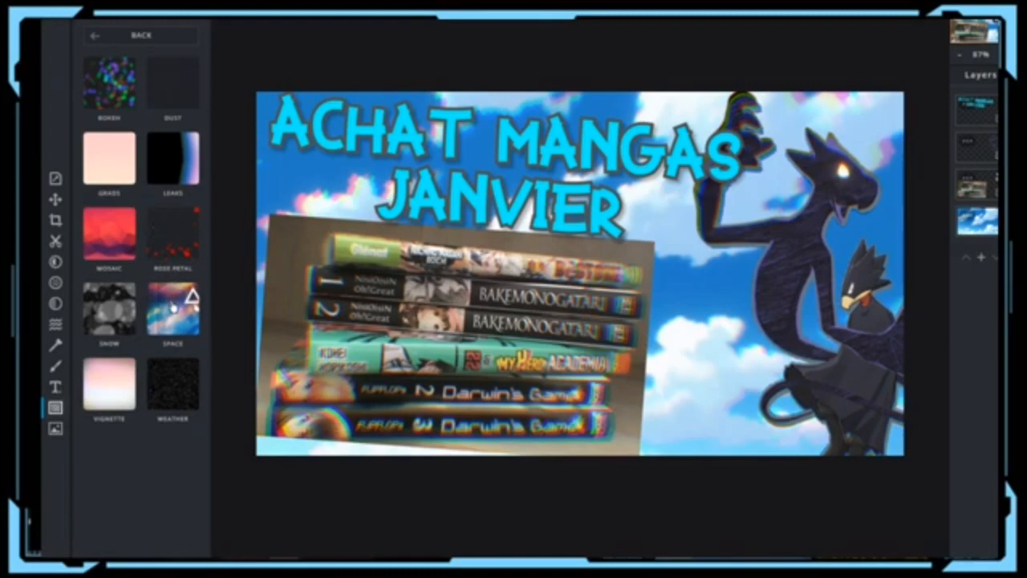
pyautogui.click(127, 94)
pyautogui.scroll(-5, 178, 447)
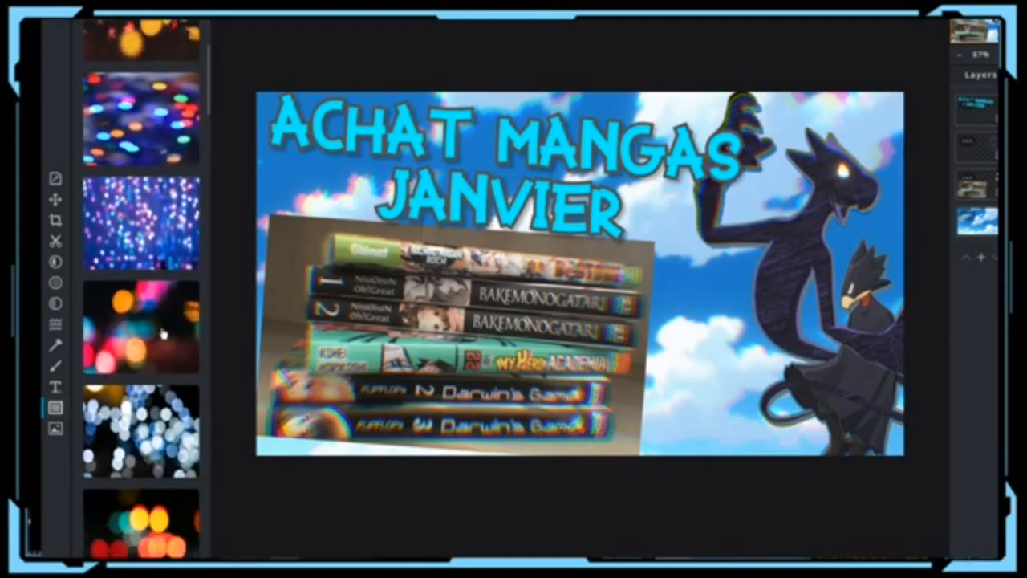
pyautogui.scroll(5, 120, 184)
pyautogui.click(161, 123)
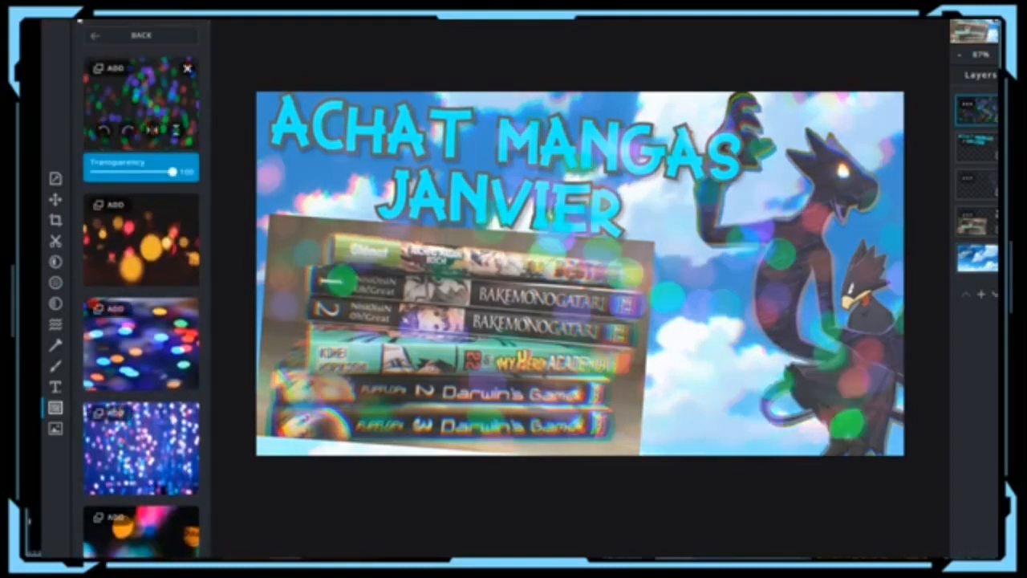
pyautogui.click(93, 35)
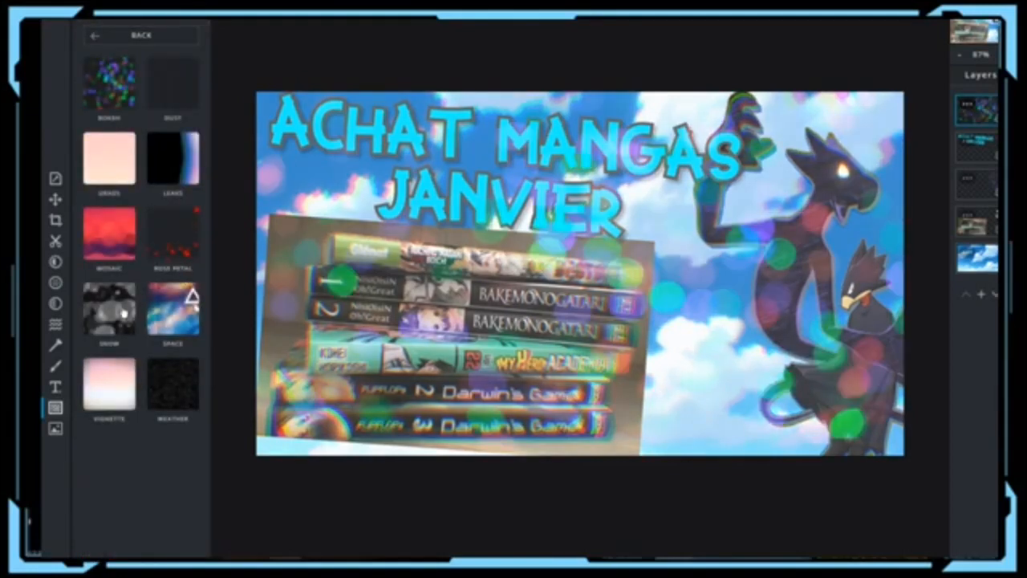
# Step: Try a snow overlay, then settle on the soft white bokeh light overlay
pyautogui.click(123, 313)
pyautogui.scroll(-5, 121, 297)
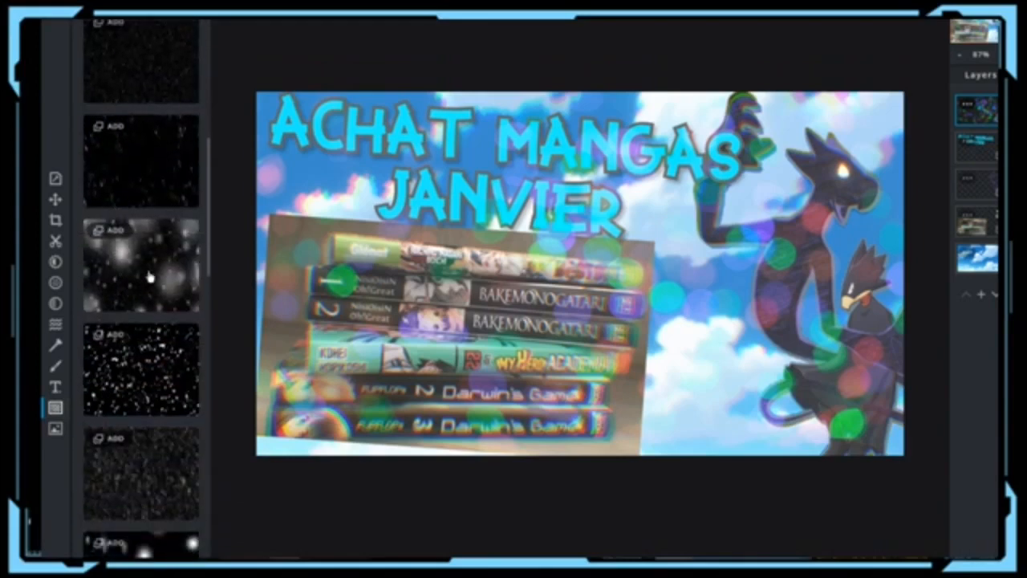
pyautogui.click(146, 274)
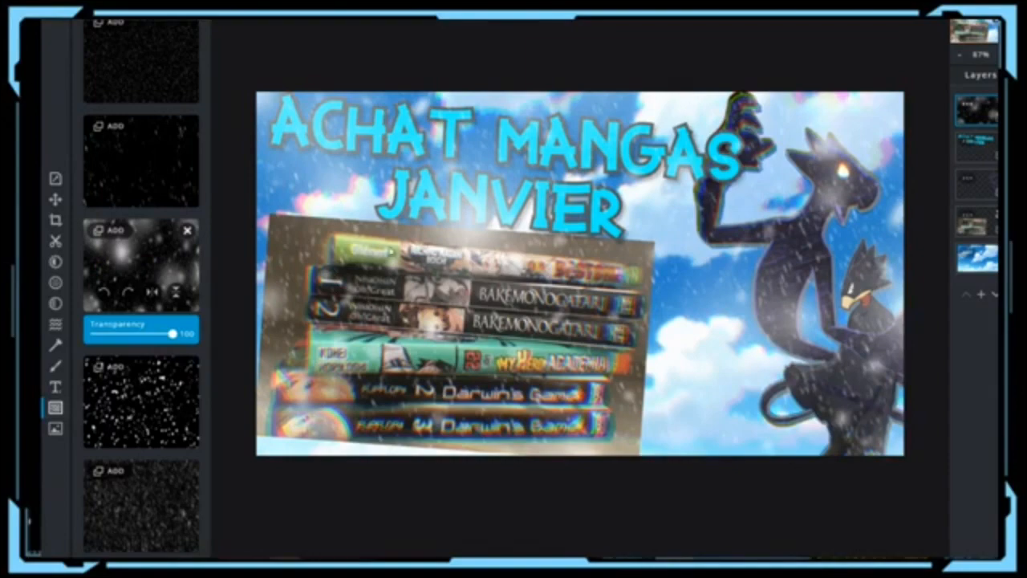
pyautogui.scroll(-3, 145, 378)
pyautogui.scroll(-4, 137, 375)
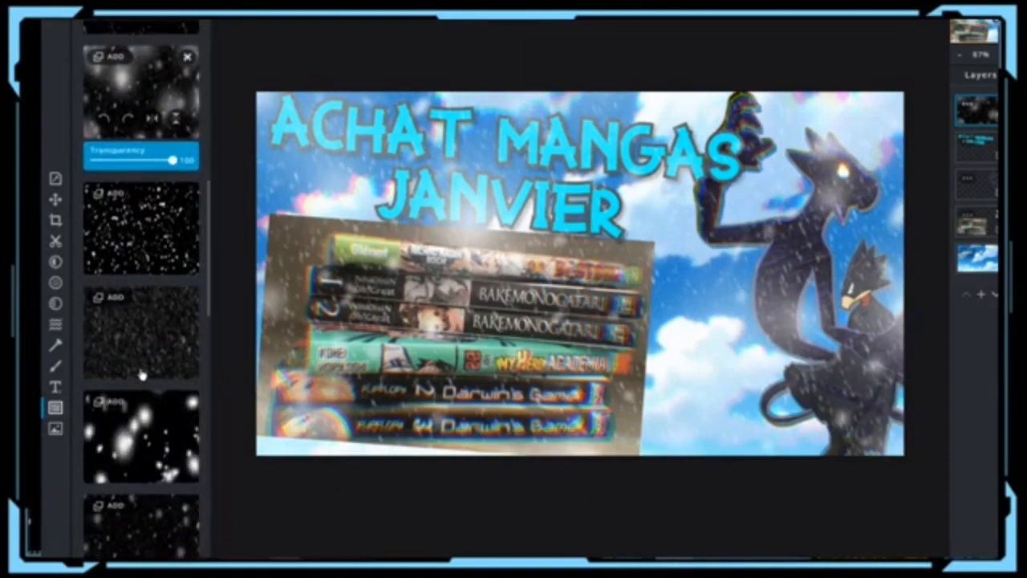
pyautogui.click(158, 223)
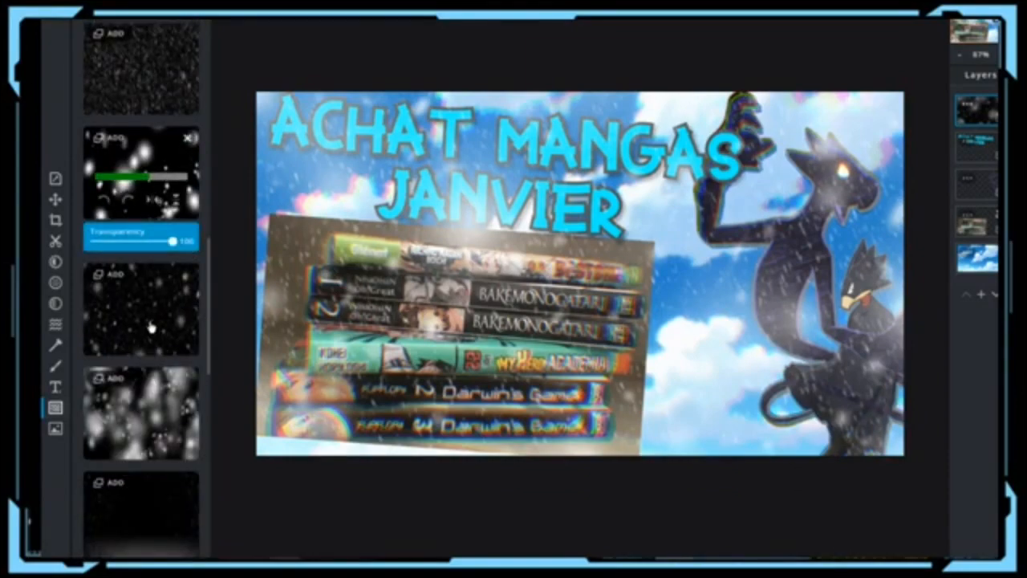
pyautogui.scroll(-2, 152, 329)
pyautogui.click(144, 362)
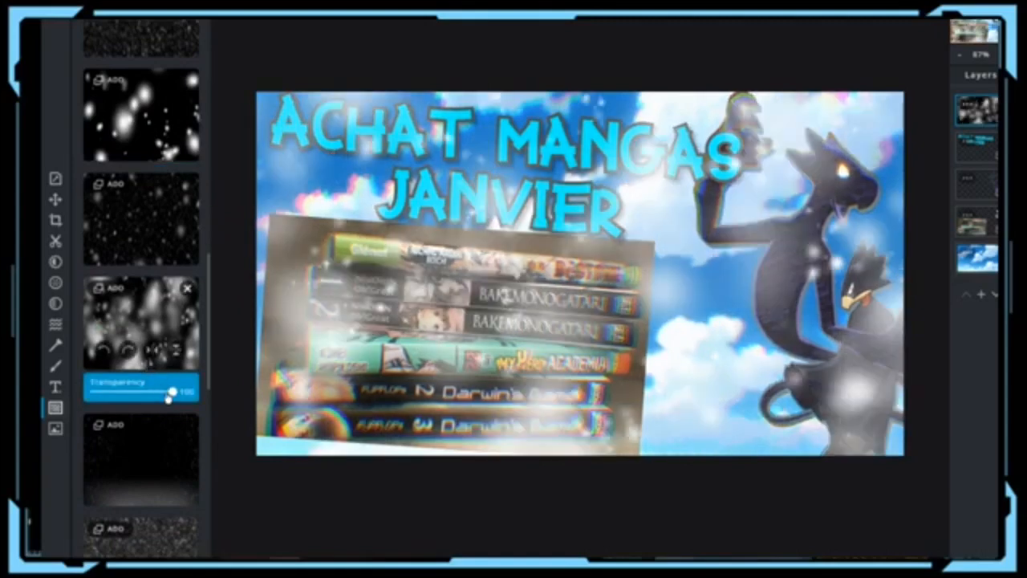
# Step: Set the light overlay's transparency to 91 and rearrange it among the manga photo and title layers
pyautogui.moveTo(169, 393)
pyautogui.mouseDown()
pyautogui.moveTo(145, 396)
pyautogui.moveTo(168, 399)
pyautogui.mouseUp()
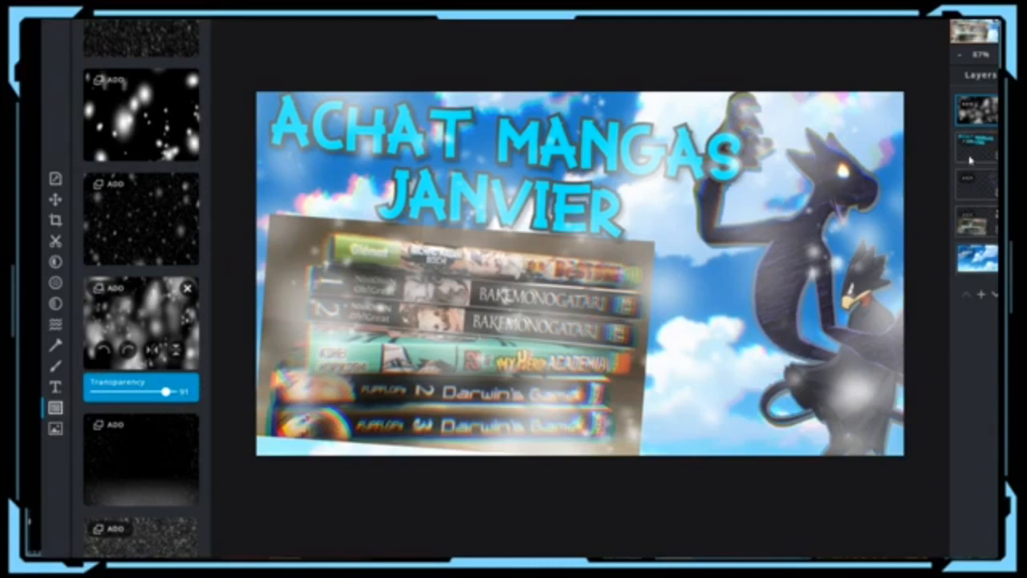
pyautogui.moveTo(977, 110); pyautogui.dragTo(976, 146)
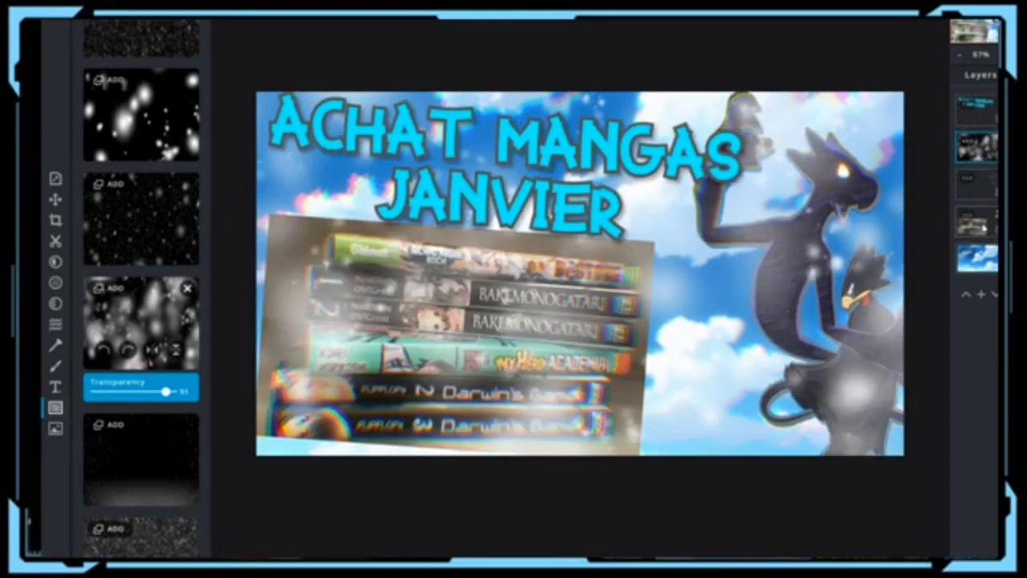
pyautogui.click(976, 181)
pyautogui.moveTo(976, 183); pyautogui.dragTo(976, 110)
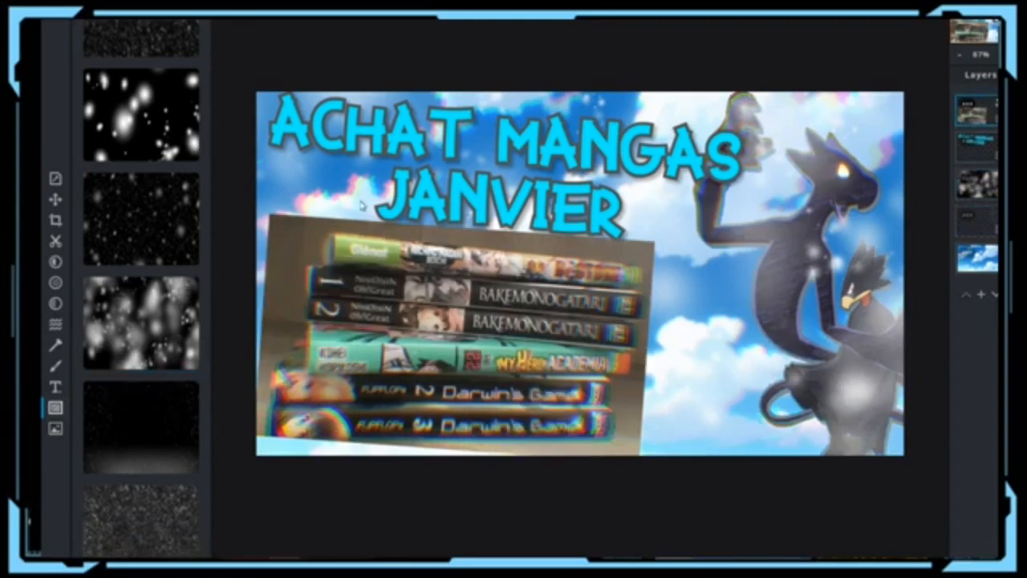
pyautogui.moveTo(974, 192); pyautogui.dragTo(977, 148)
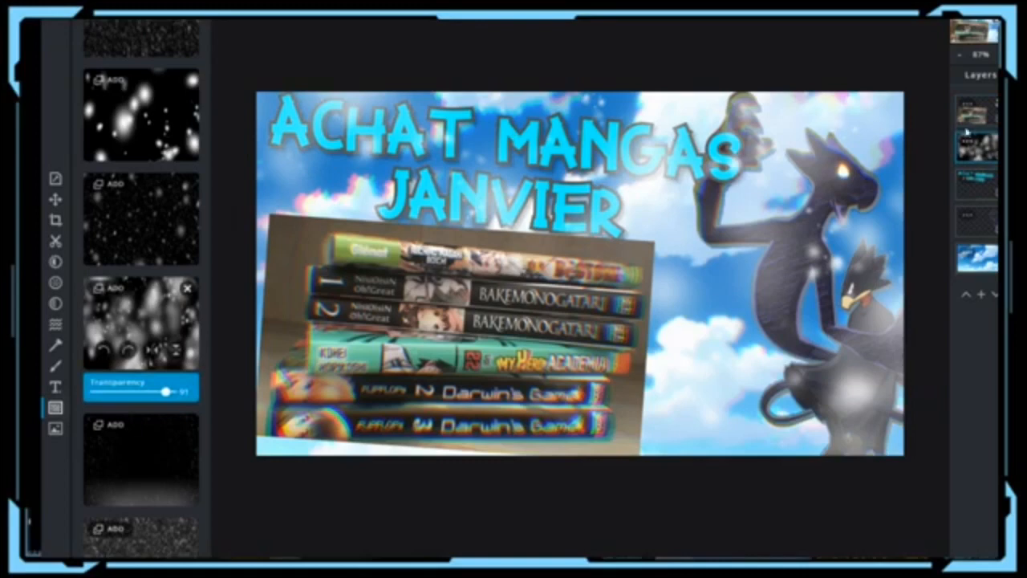
pyautogui.click(980, 125)
pyautogui.moveTo(976, 112); pyautogui.dragTo(976, 147)
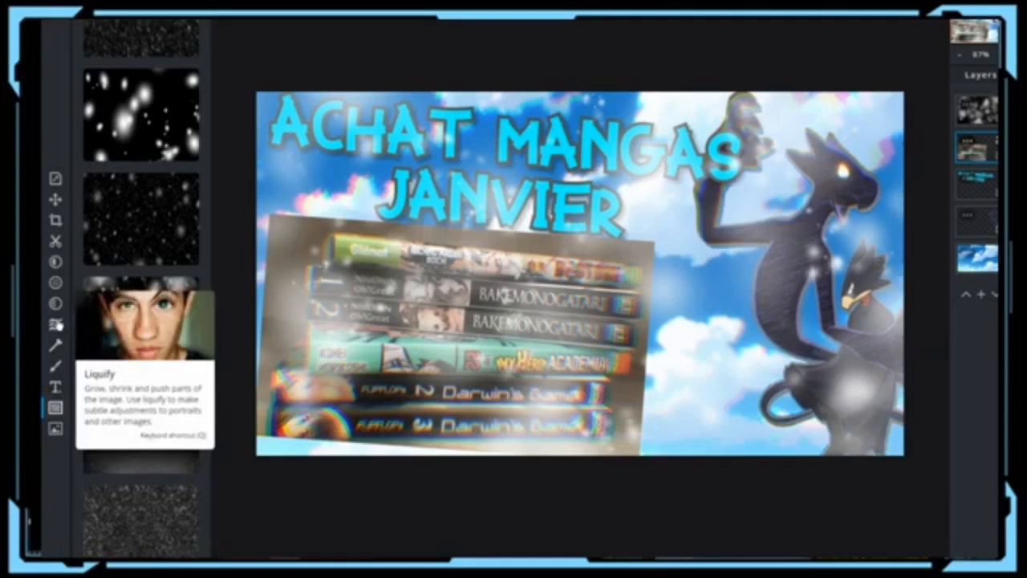
# Step: Set Hue to -1 and Contrast to 32 in the Adjust panel
pyautogui.click(56, 220)
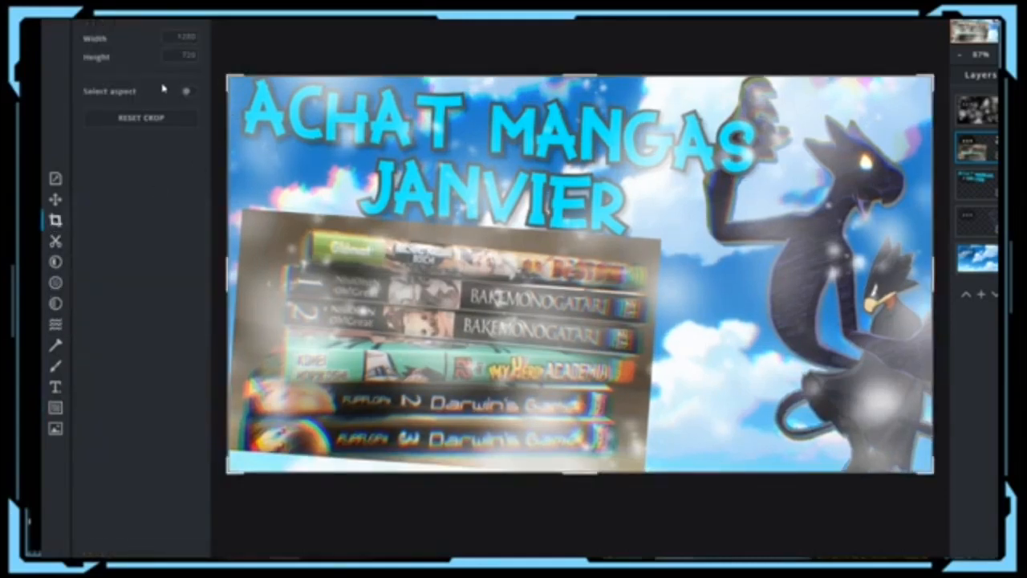
pyautogui.click(54, 242)
pyautogui.click(54, 262)
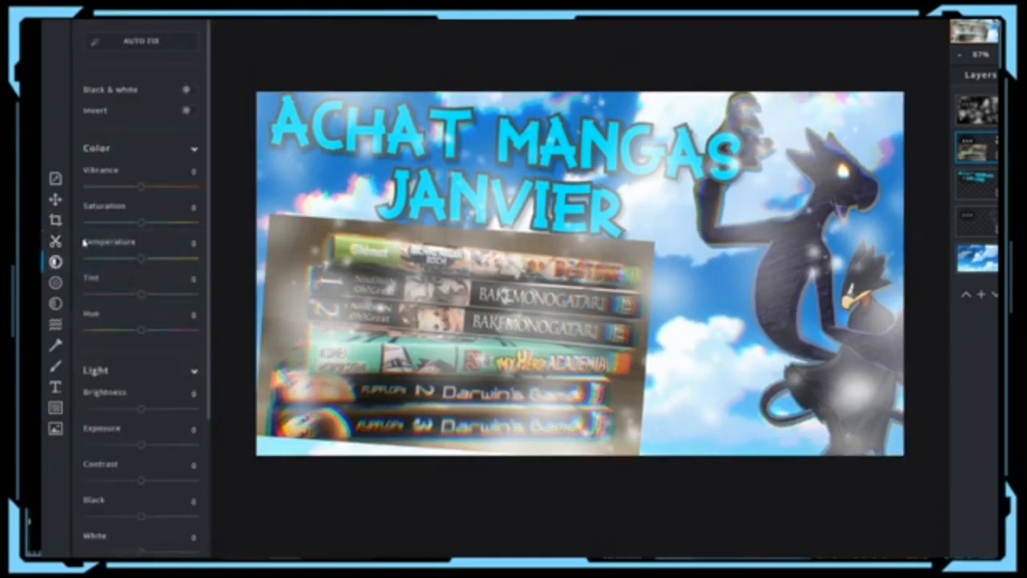
pyautogui.moveTo(145, 330)
pyautogui.mouseDown()
pyautogui.moveTo(162, 332)
pyautogui.moveTo(142, 333)
pyautogui.mouseUp()
pyautogui.moveTo(142, 332); pyautogui.dragTo(140, 330)
pyautogui.moveTo(140, 479); pyautogui.dragTo(158, 481)
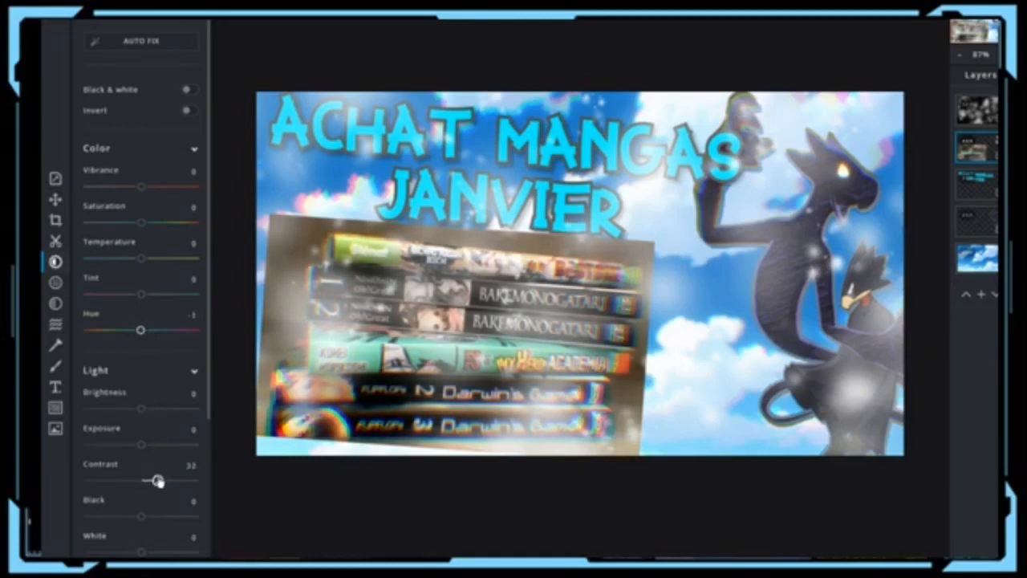
# Step: Raise White and Shadows to 12, then bring up the Save image dialog
pyautogui.scroll(-1, 158, 481)
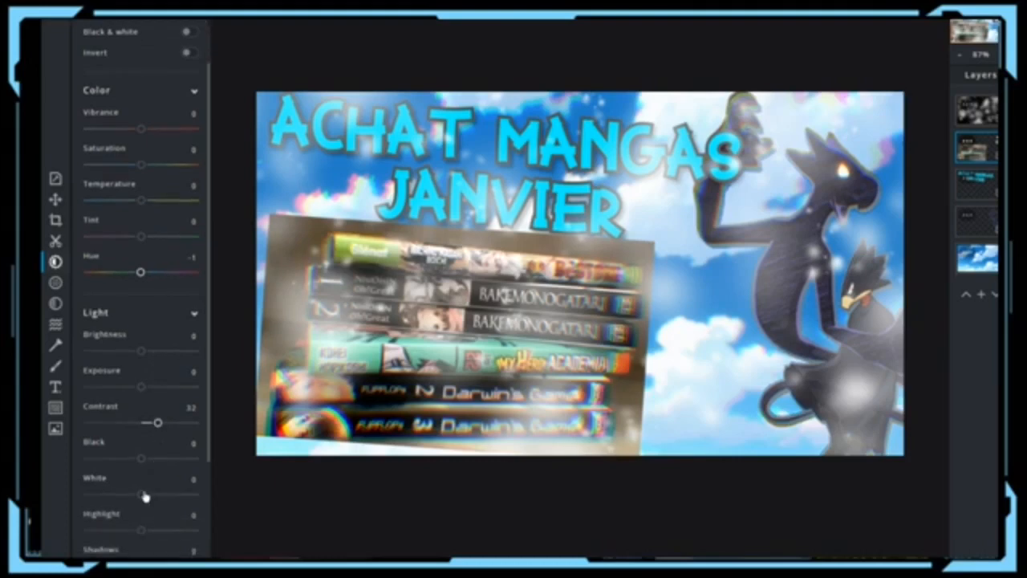
pyautogui.moveTo(144, 497); pyautogui.dragTo(148, 491)
pyautogui.scroll(-2, 143, 491)
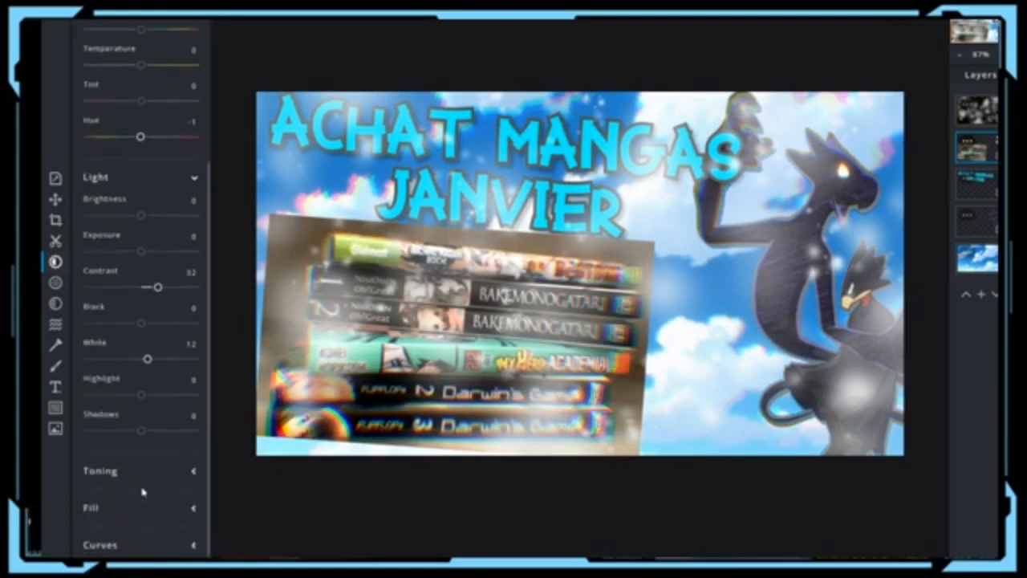
pyautogui.moveTo(142, 431); pyautogui.dragTo(147, 430)
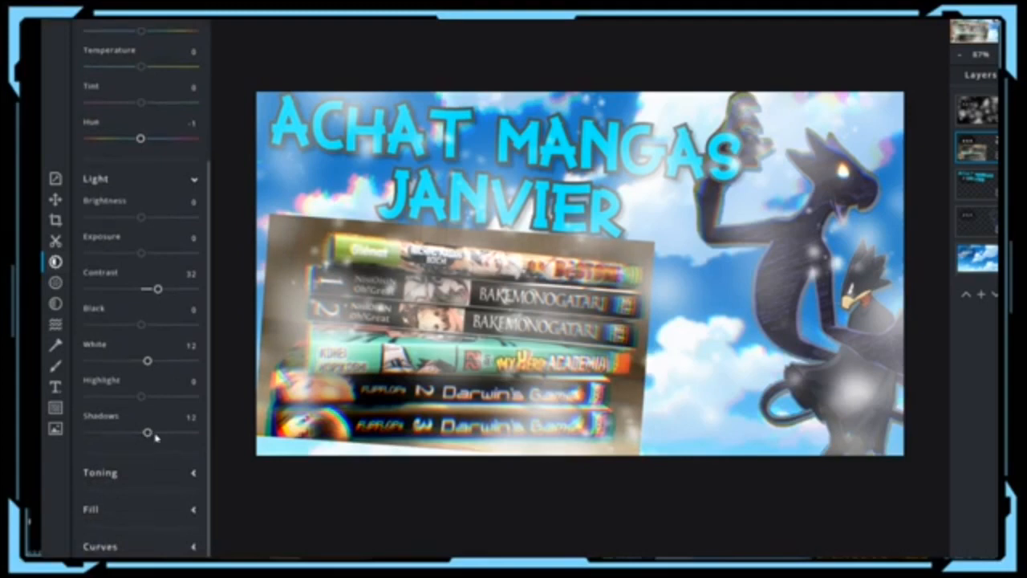
pyautogui.scroll(3, 155, 436)
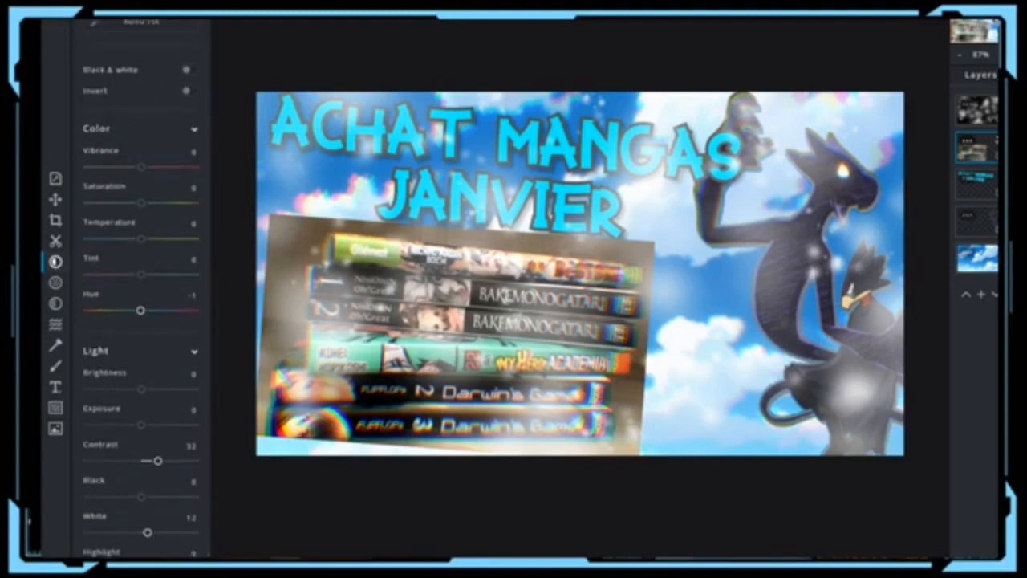
pyautogui.hotkey('ctrl', 's')
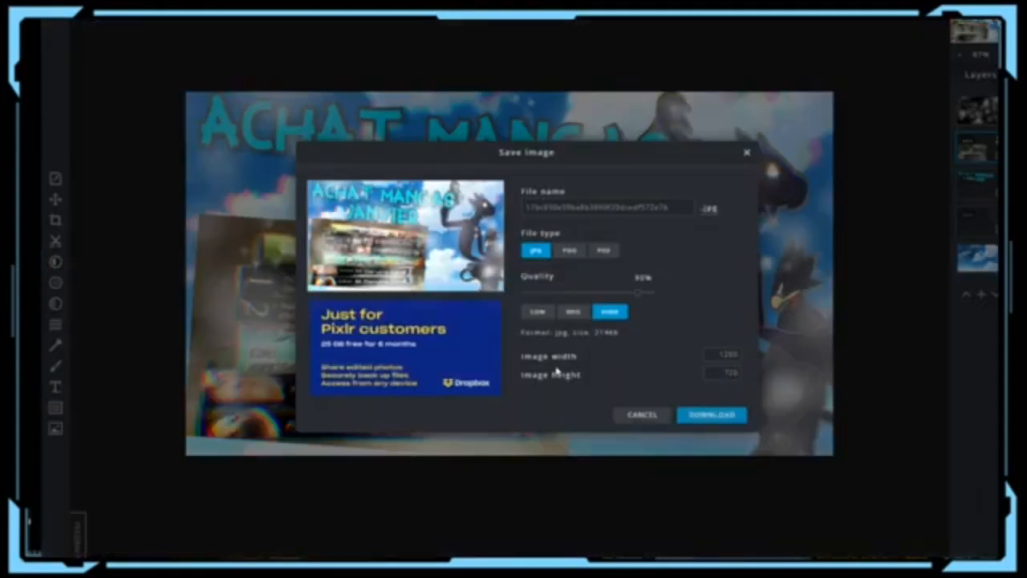
# Step: Download the banner as a 100% quality 1280×720 JPG named 'miniature janvier am', then close the window
pyautogui.moveTo(676, 297); pyautogui.dragTo(675, 296)
pyautogui.moveTo(719, 354); pyautogui.dragTo(745, 381)
pyautogui.doubleClick(634, 207)
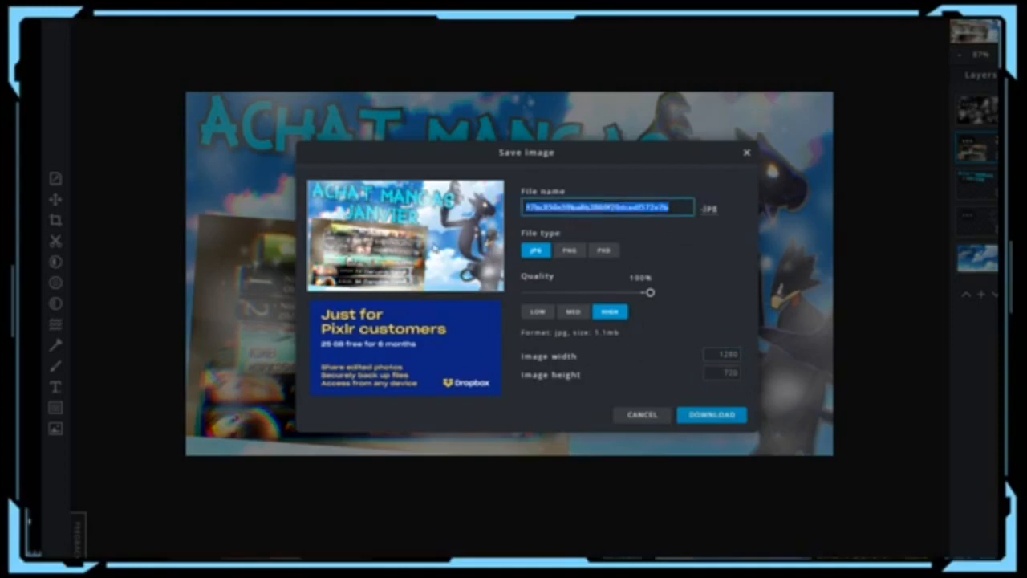
pyautogui.write('w')
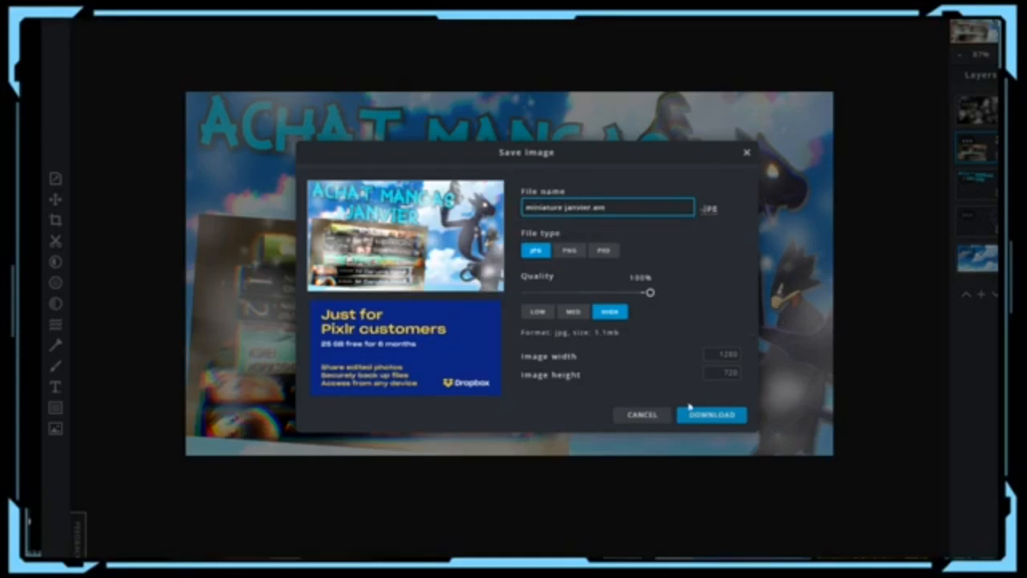
pyautogui.click(726, 422)
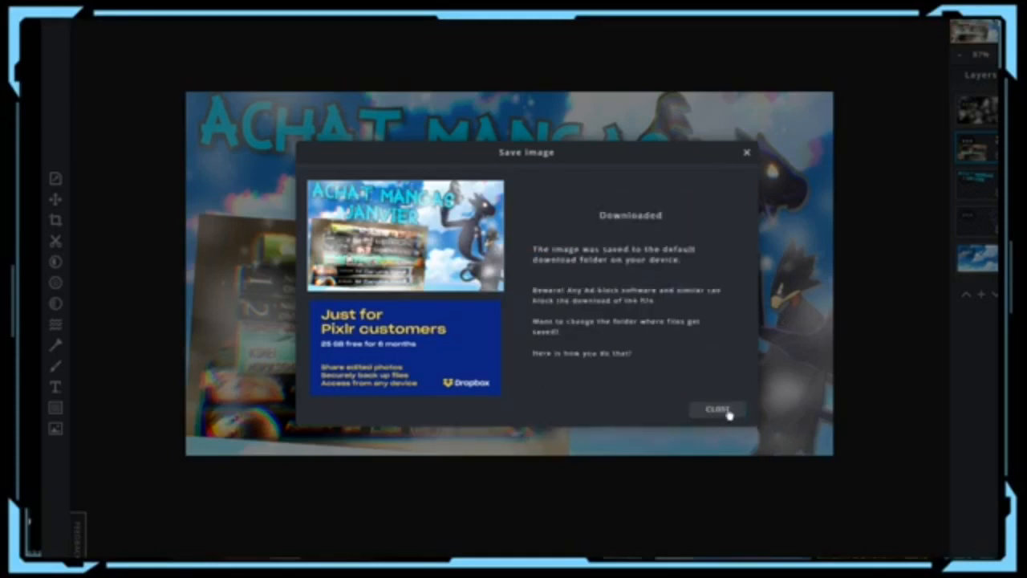
pyautogui.click(725, 414)
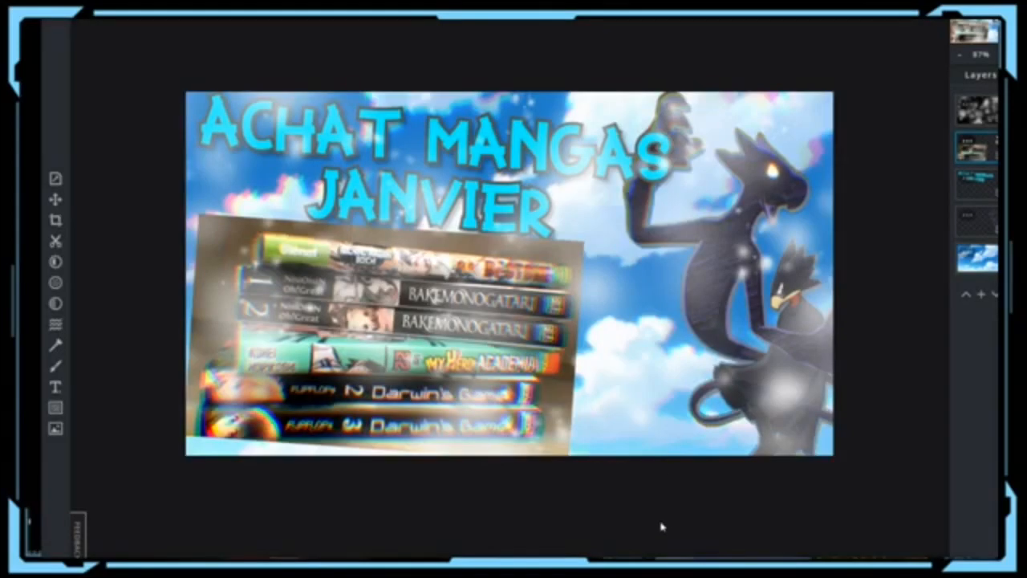